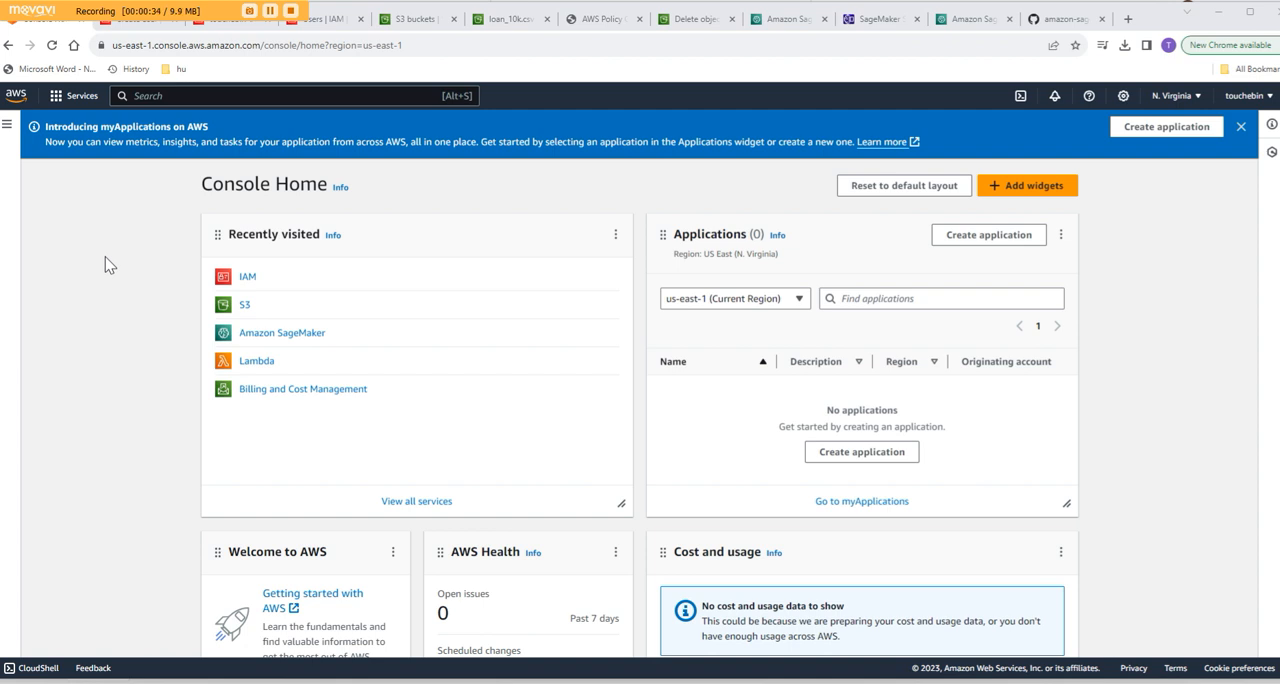
- Start creating an IAM user, enter the user name, and proceed to permissions without granting Management Console access
click(248, 280)
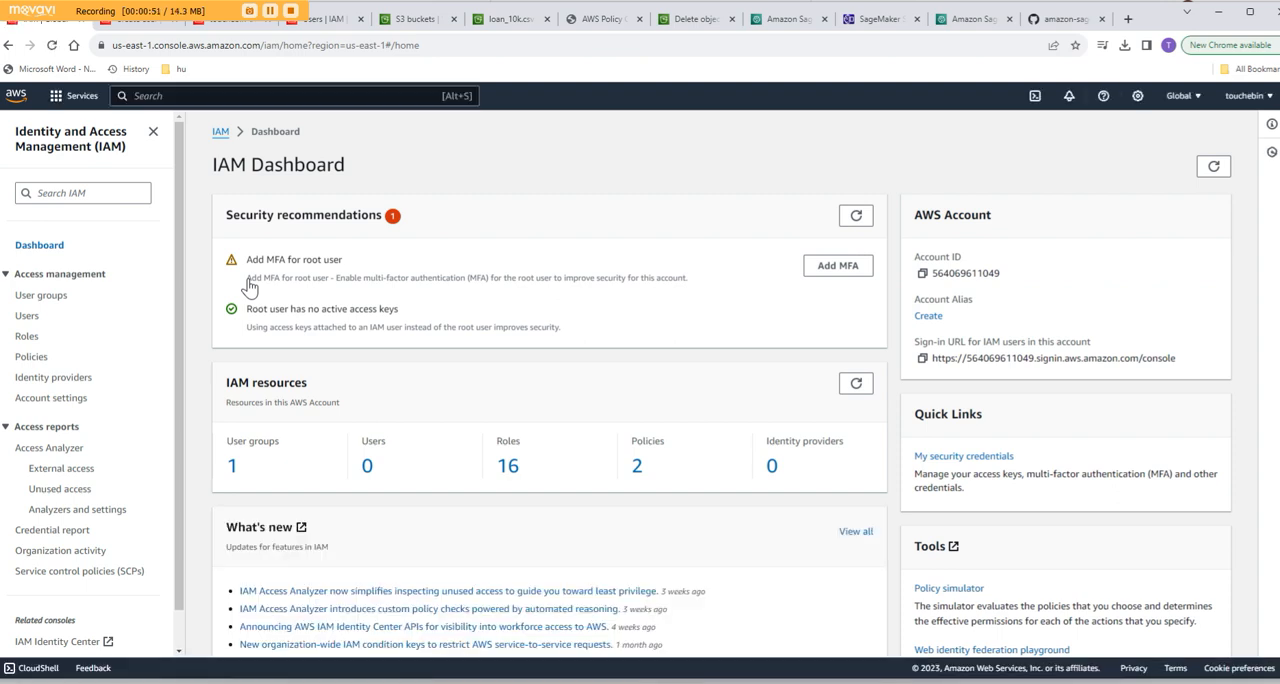
click(27, 318)
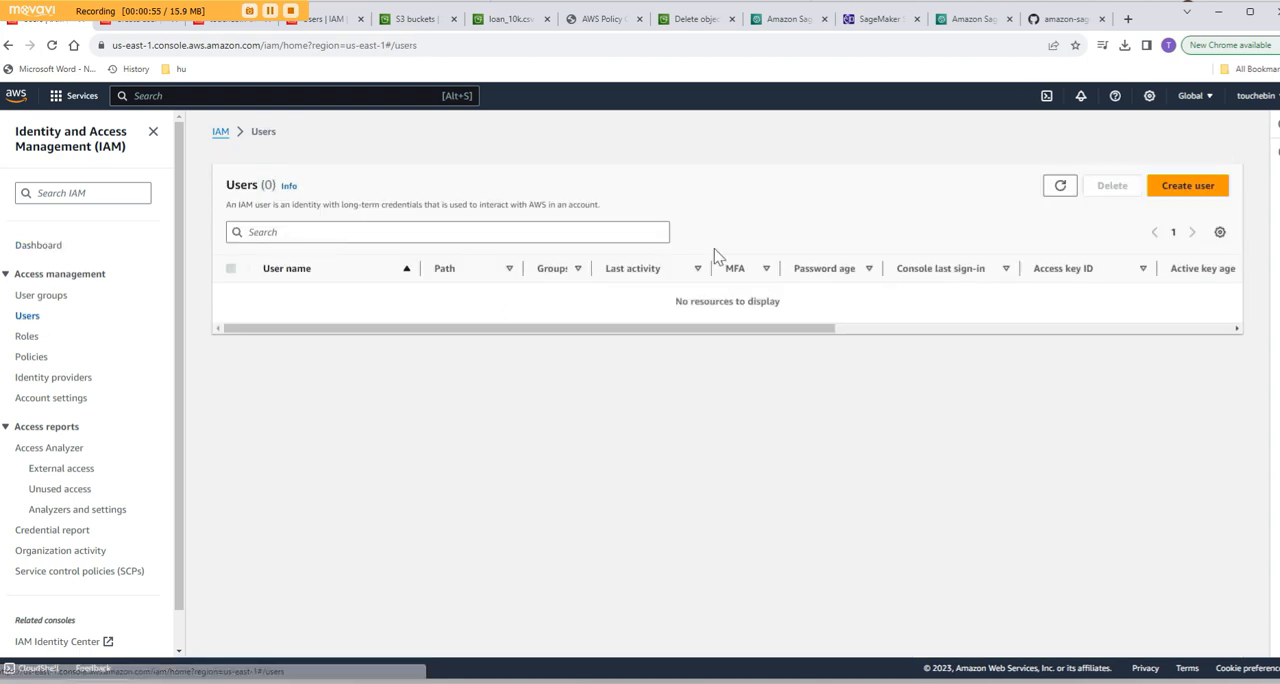
click(1188, 186)
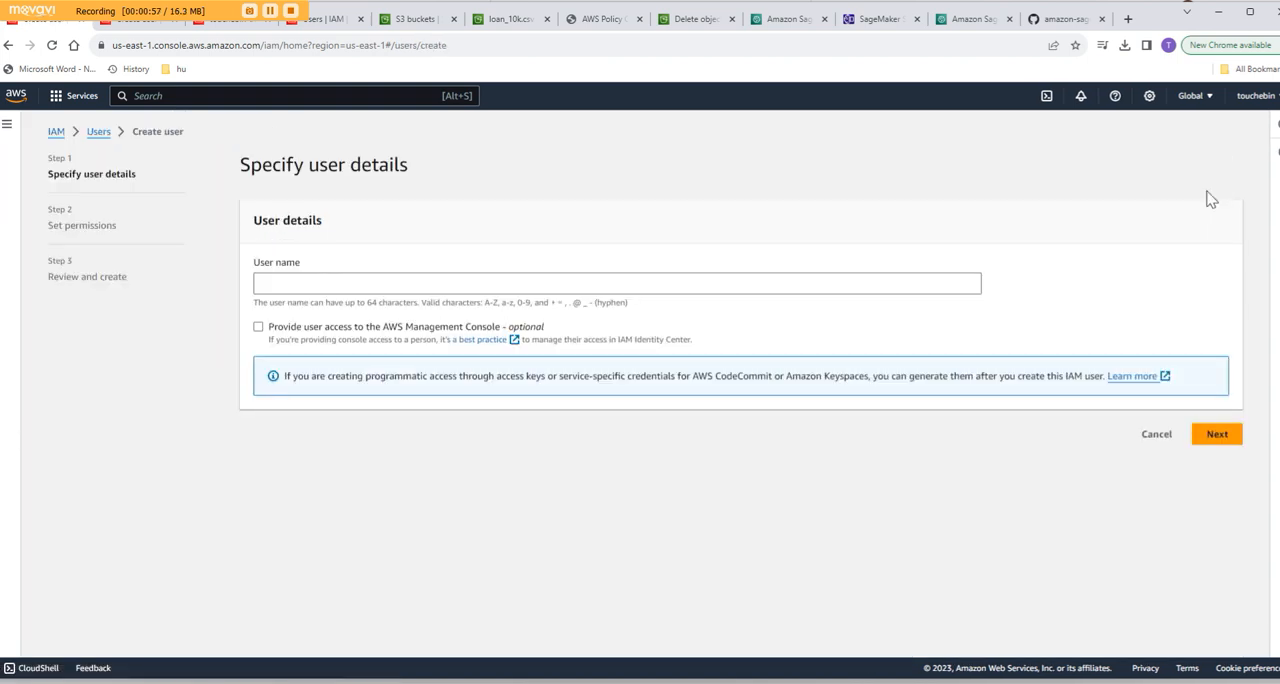
click(380, 284)
text(tou)
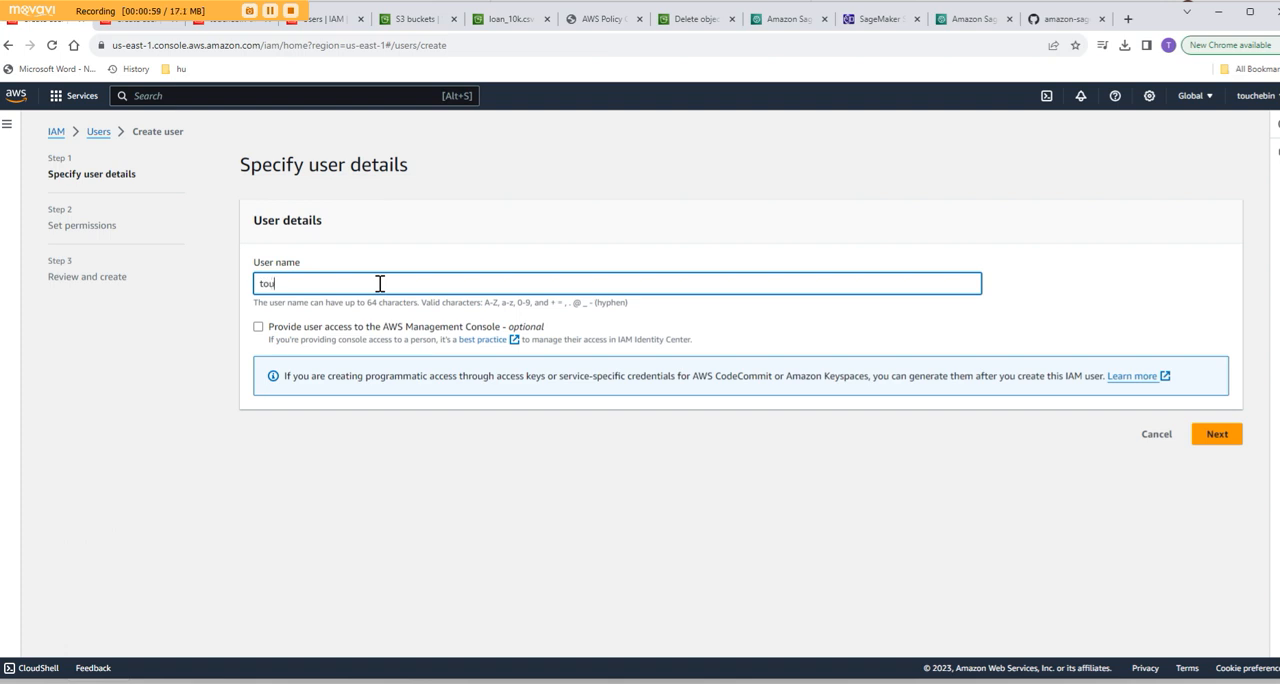
text(chebin)
click(1219, 439)
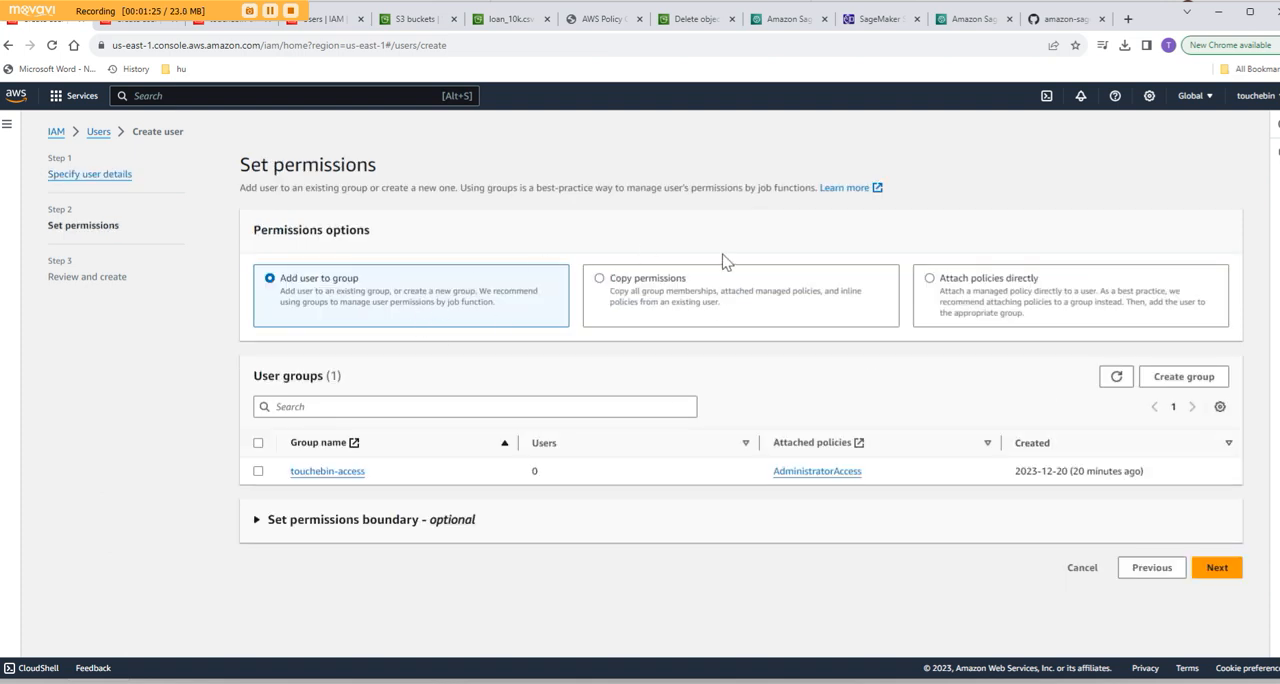
- Attach the AdministratorAccess policy directly to the new user and create the user
click(1012, 300)
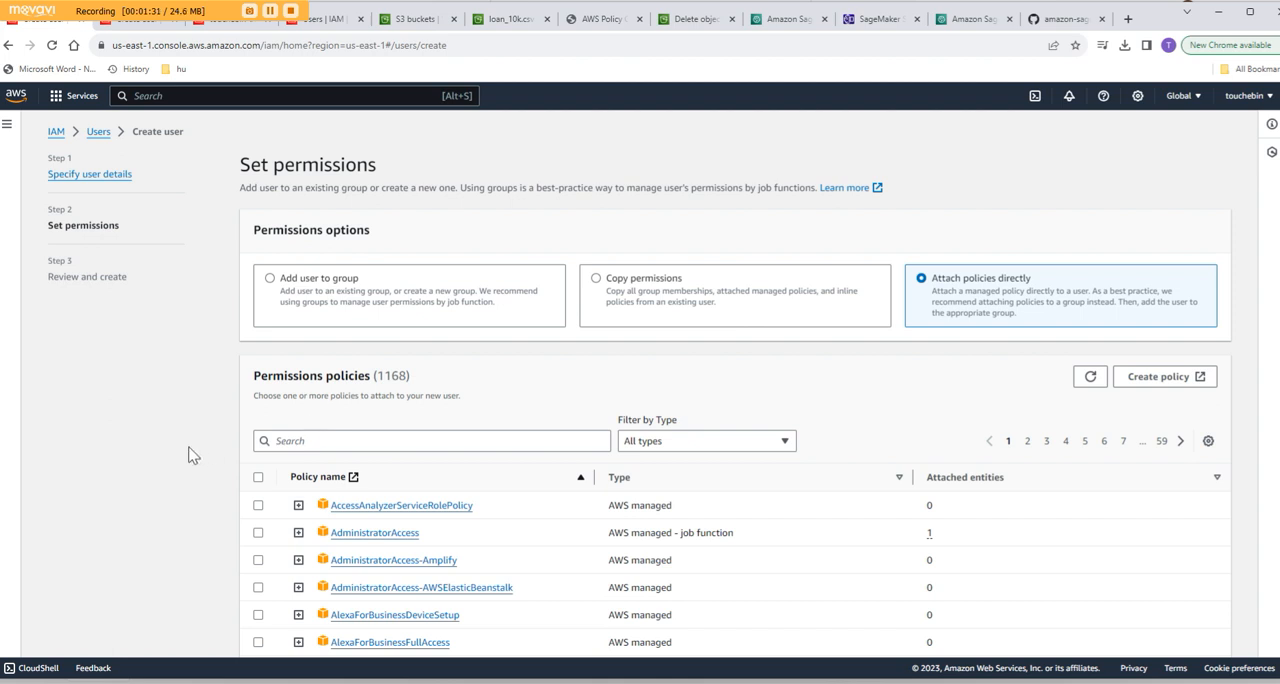
scroll(193, 455, down, 3)
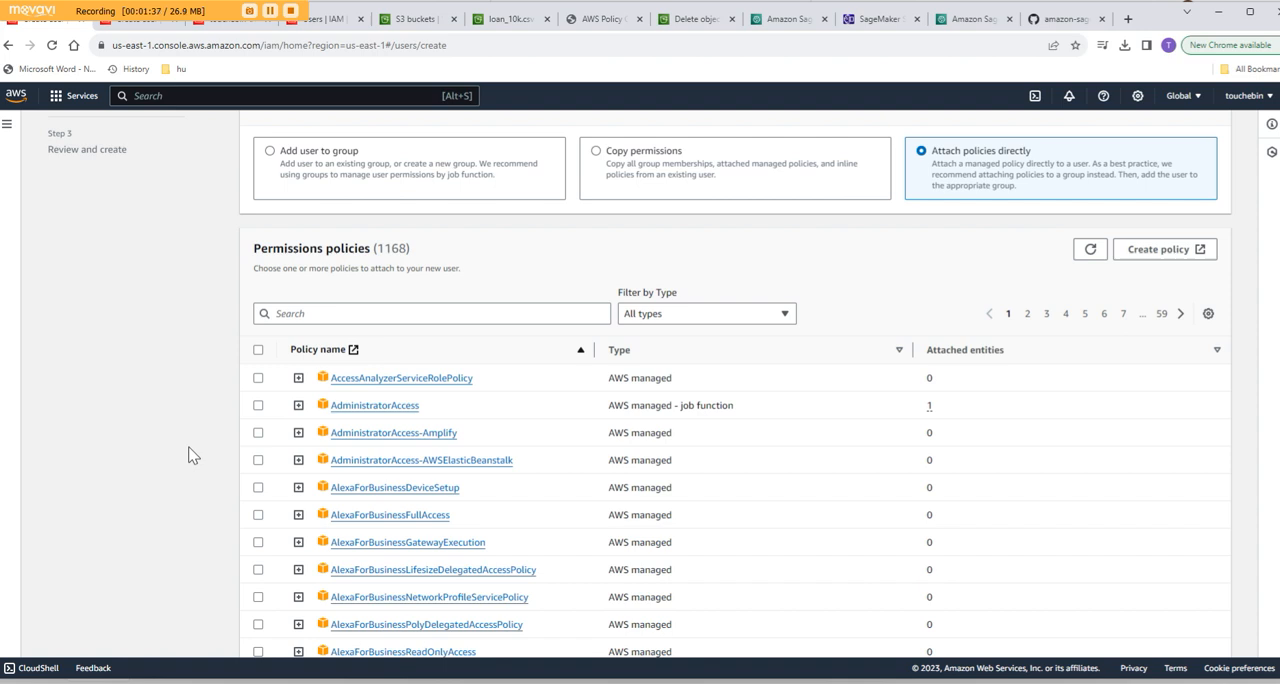
click(258, 407)
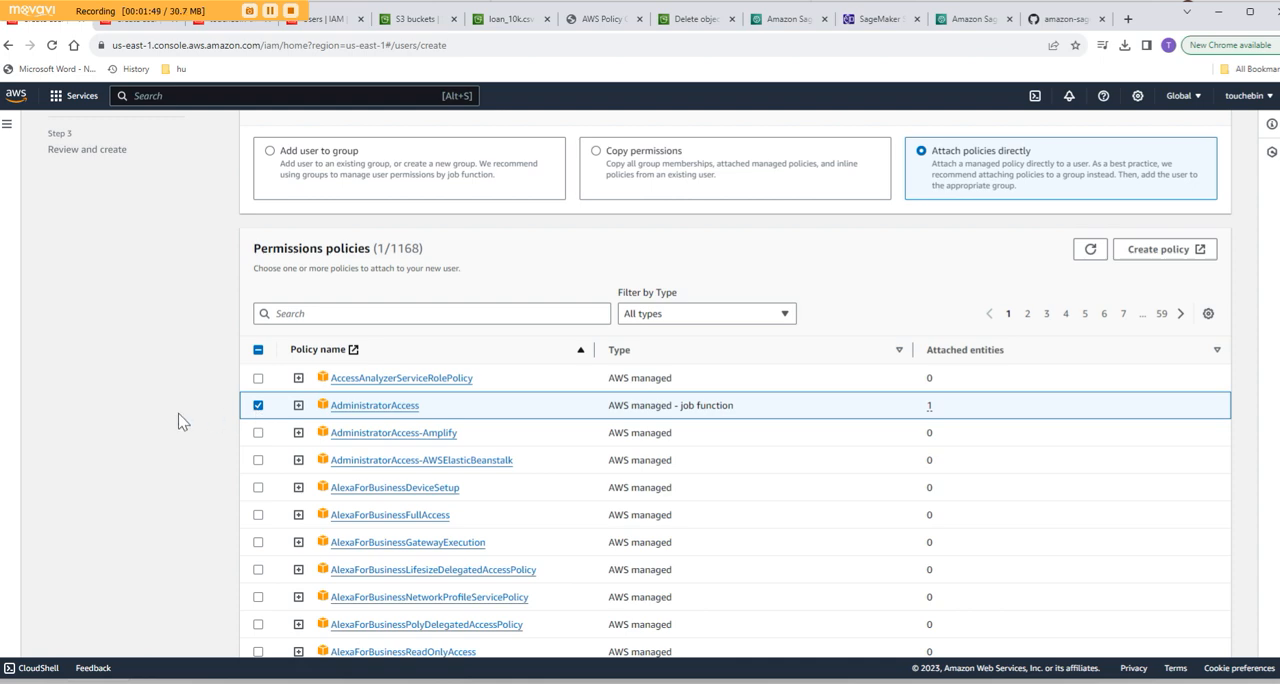
scroll(178, 413, down, 1)
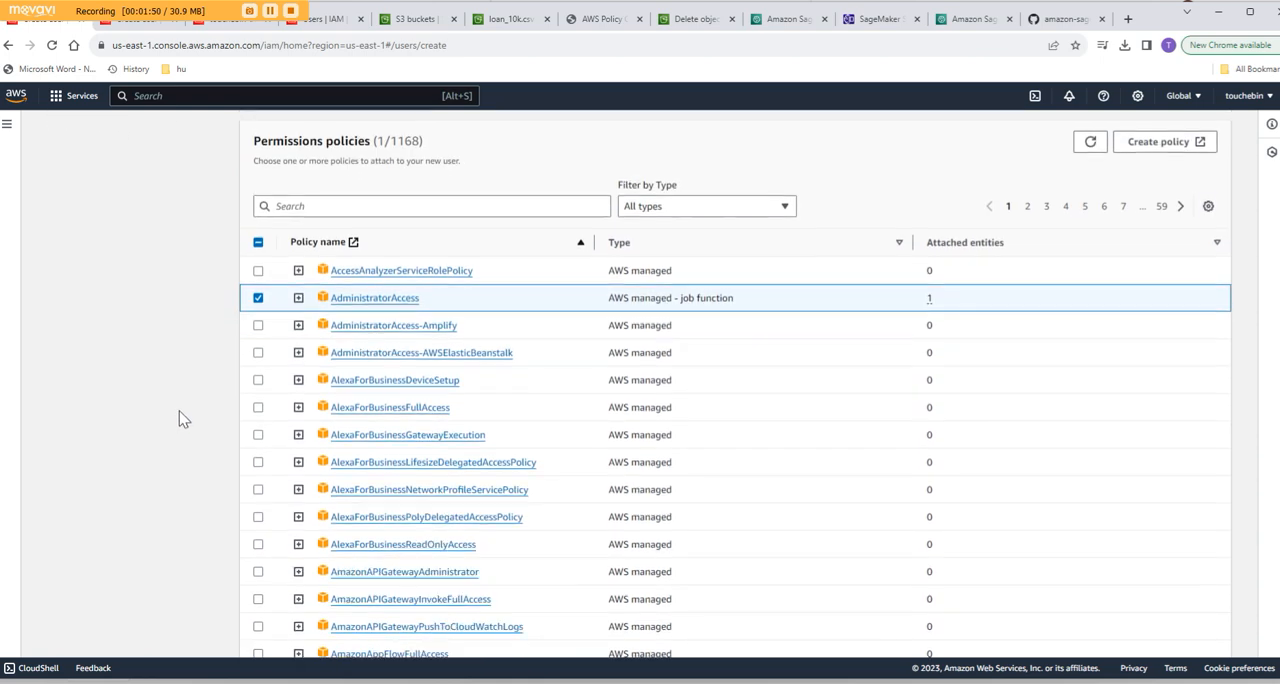
scroll(178, 413, down, 3)
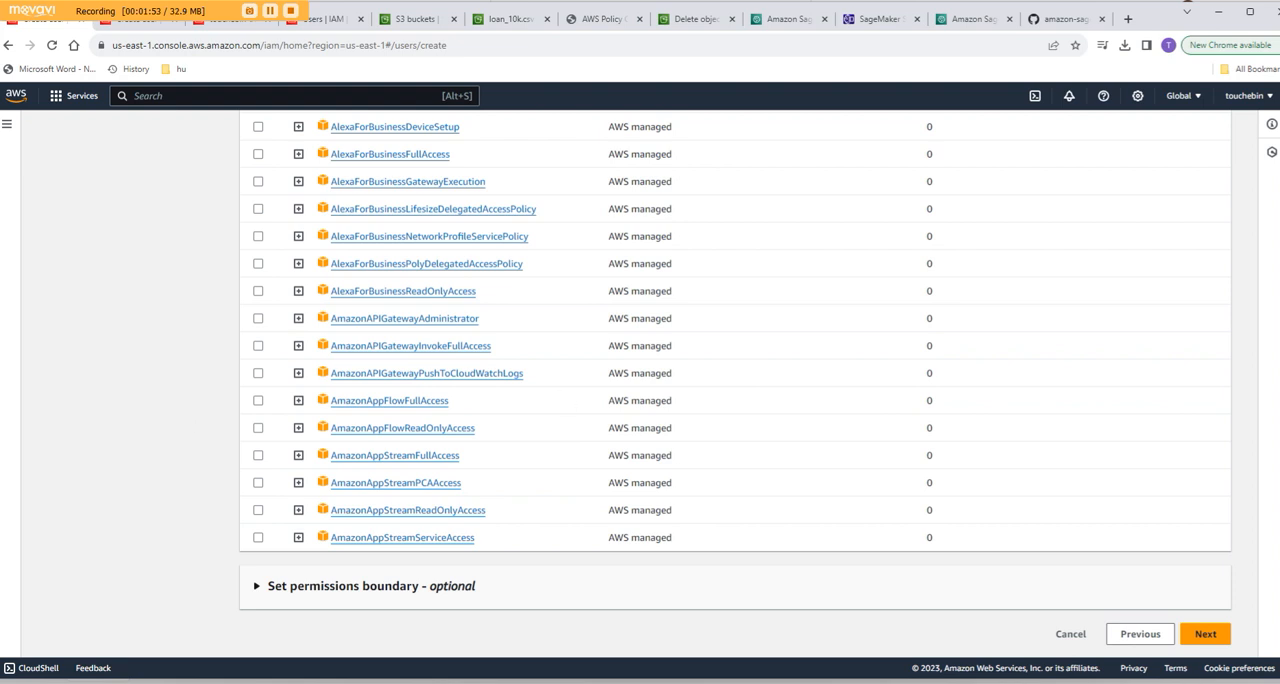
click(1210, 636)
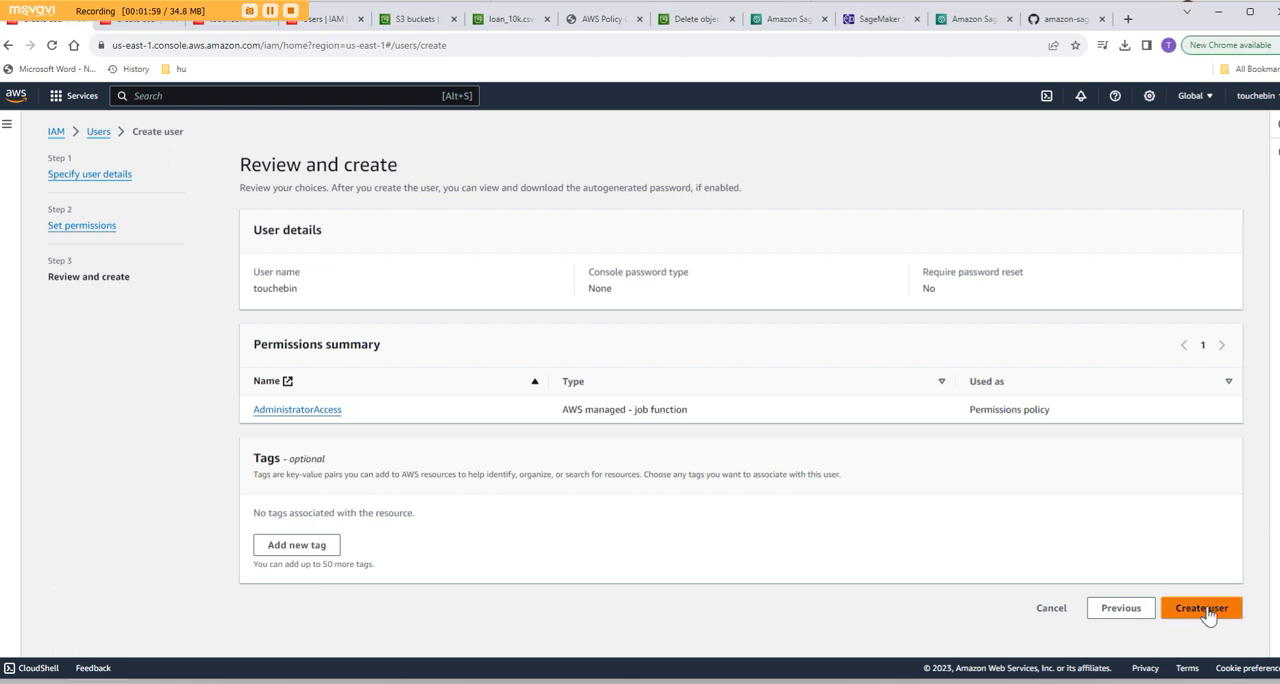
click(1205, 609)
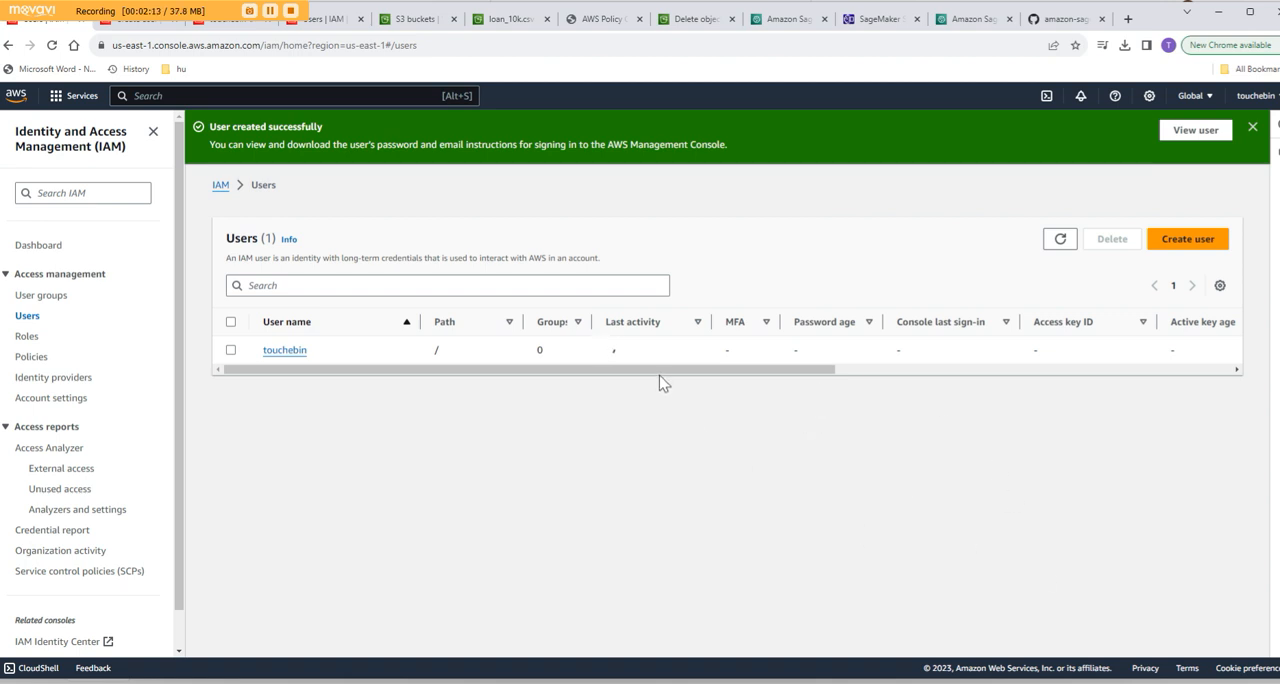
- Open the new IAM user's security credentials and go to the access keys section
click(287, 350)
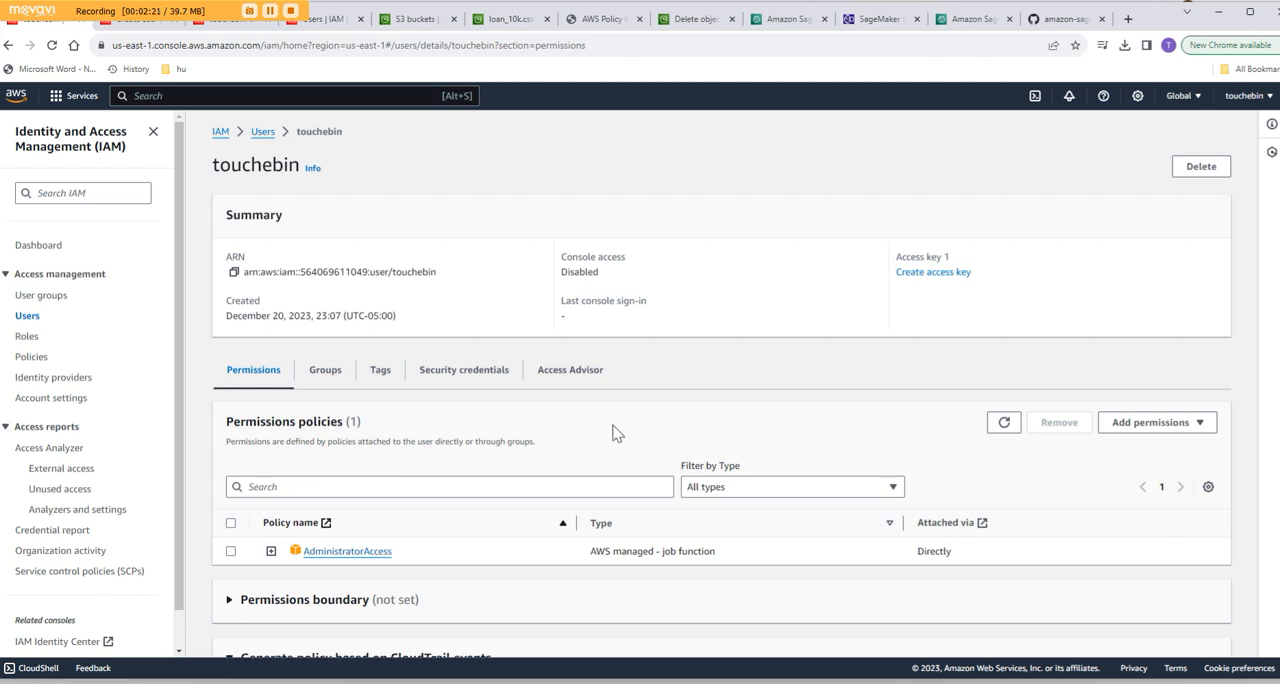
scroll(612, 430, down, 1)
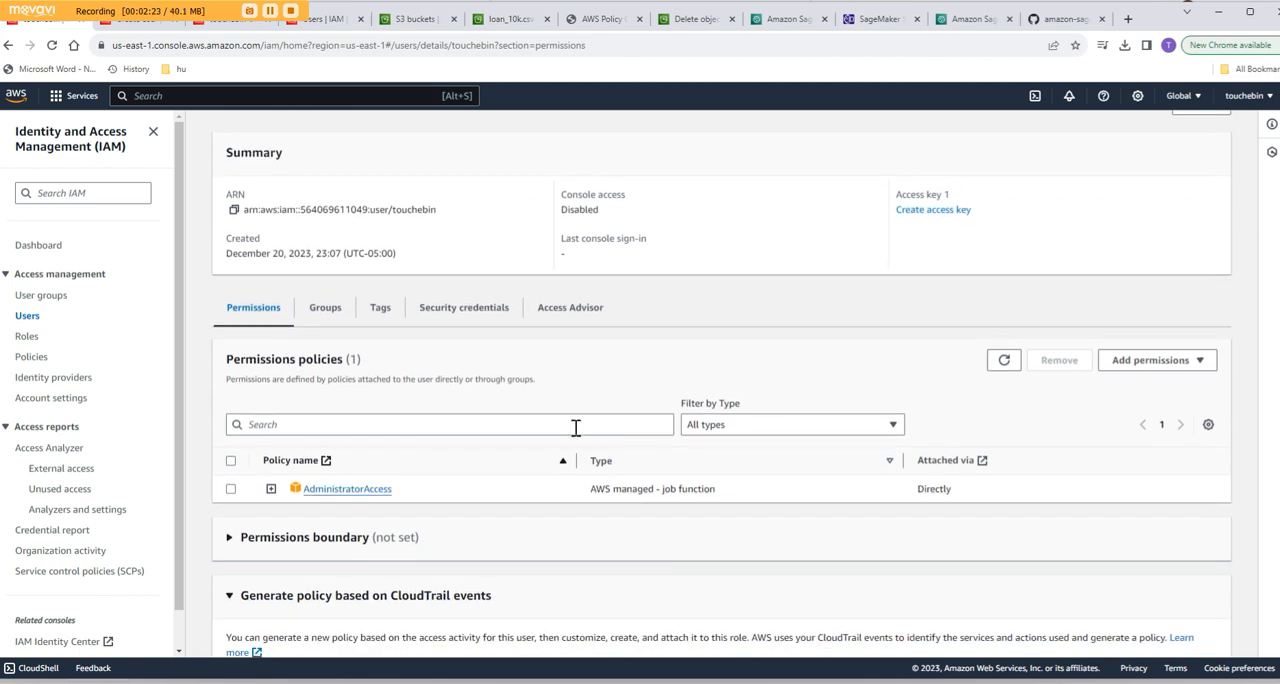
click(460, 312)
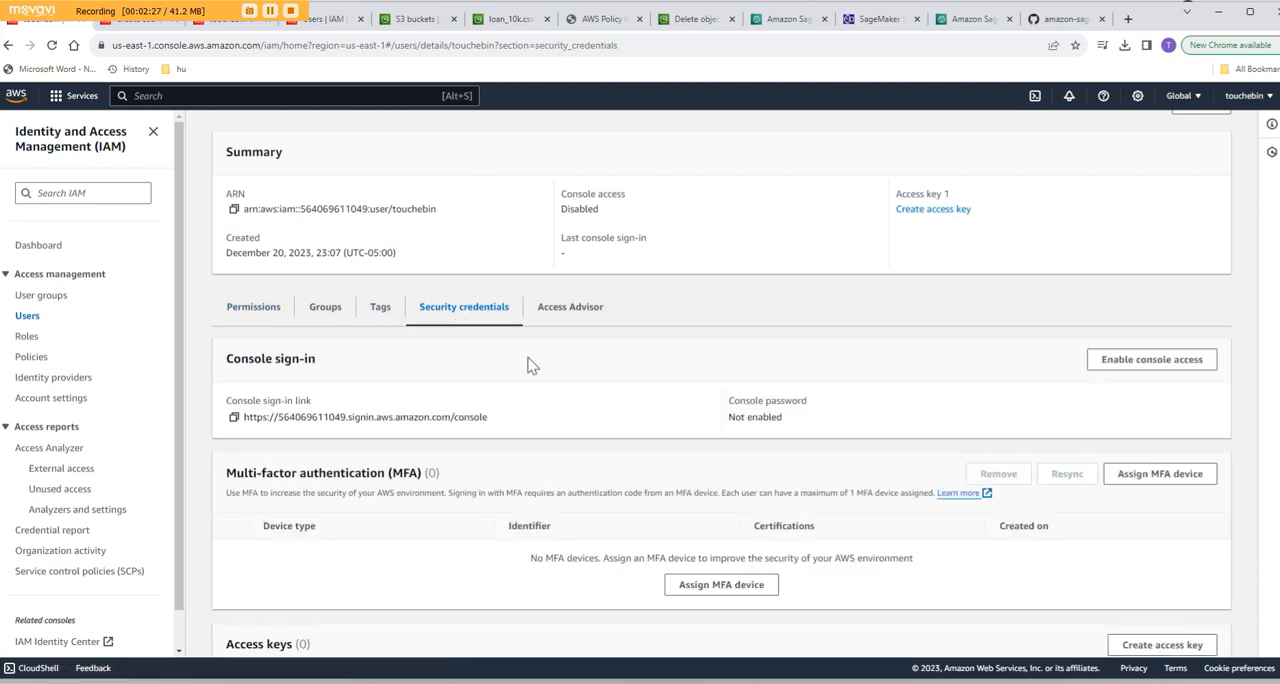
scroll(530, 366, down, 5)
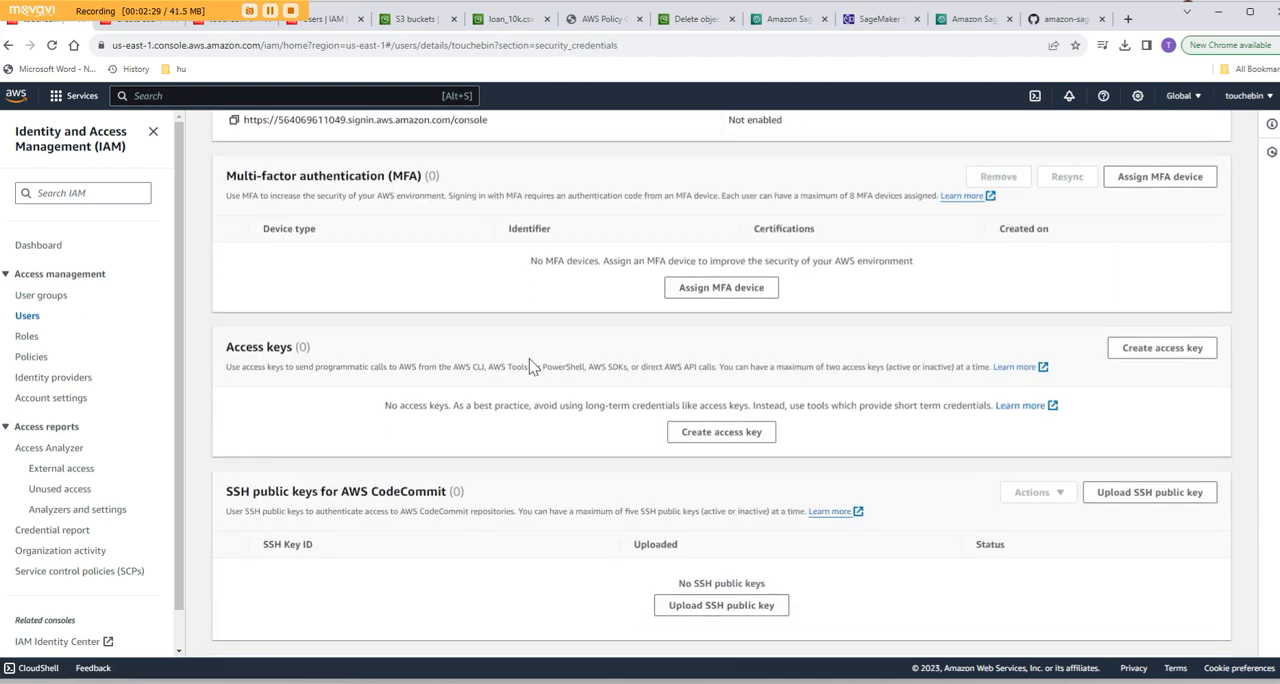
- Start an access key for the Command Line Interface (CLI) use case and acknowledge the recommendation on alternatives
click(715, 438)
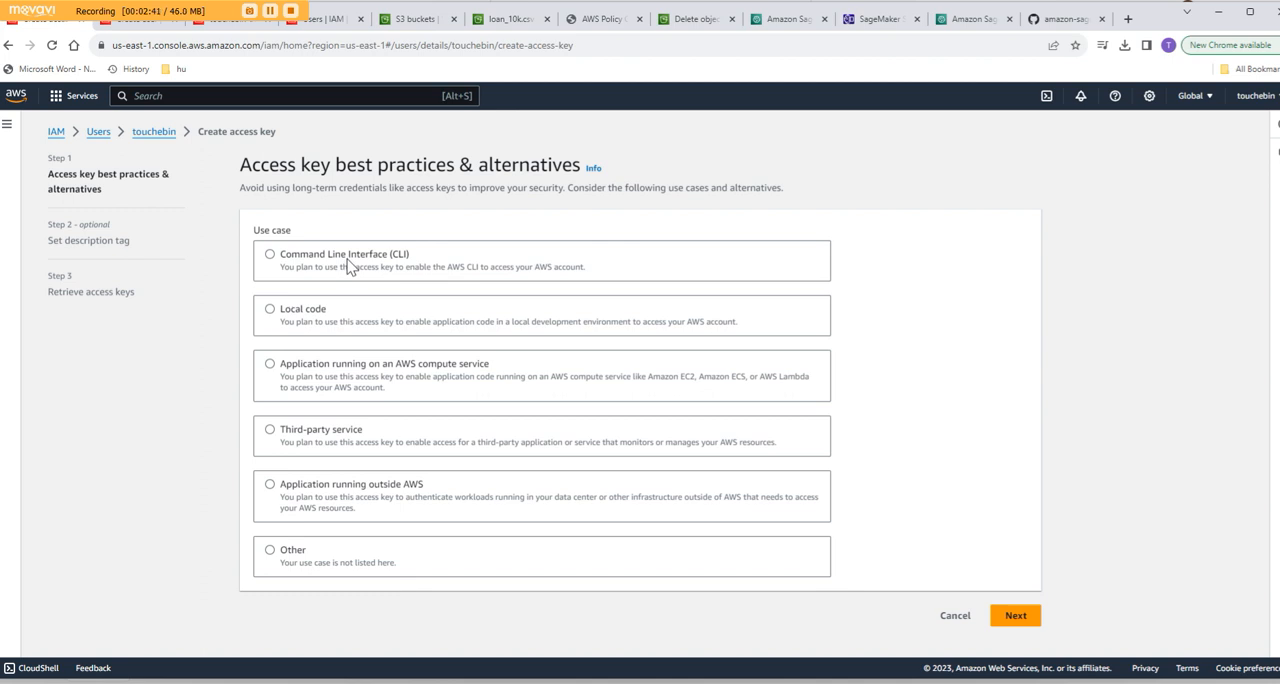
click(348, 266)
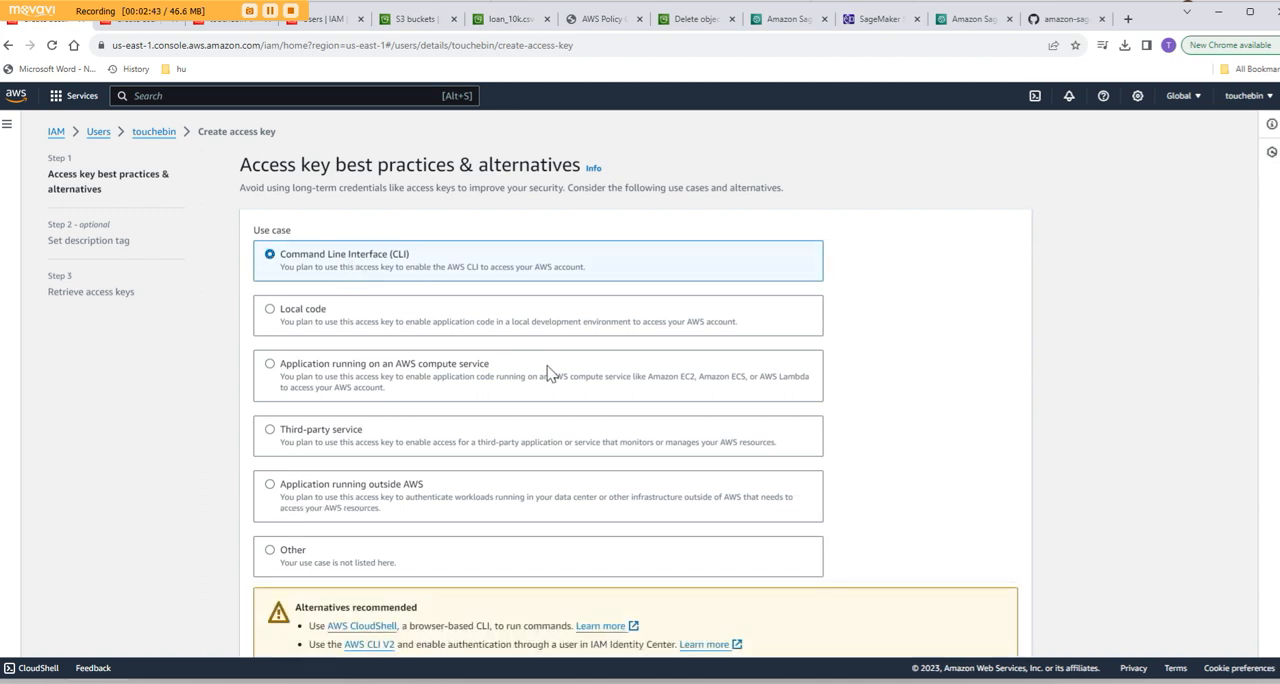
scroll(548, 372, down, 1)
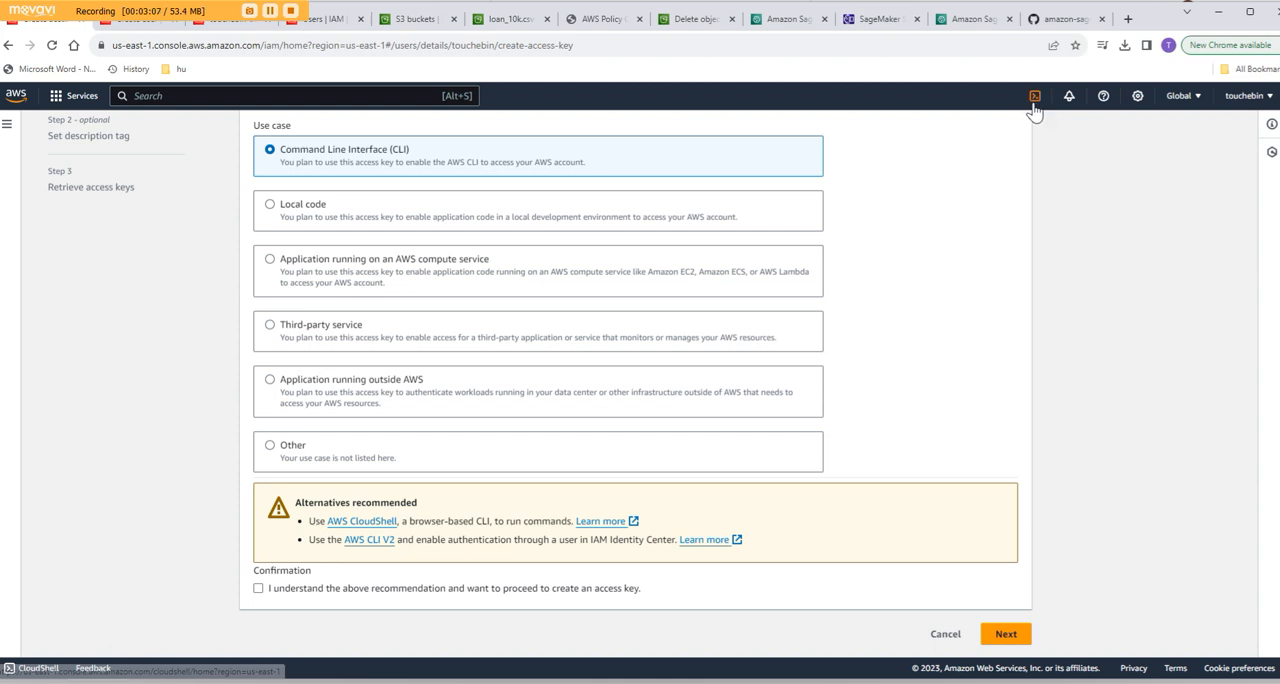
click(259, 590)
click(1007, 634)
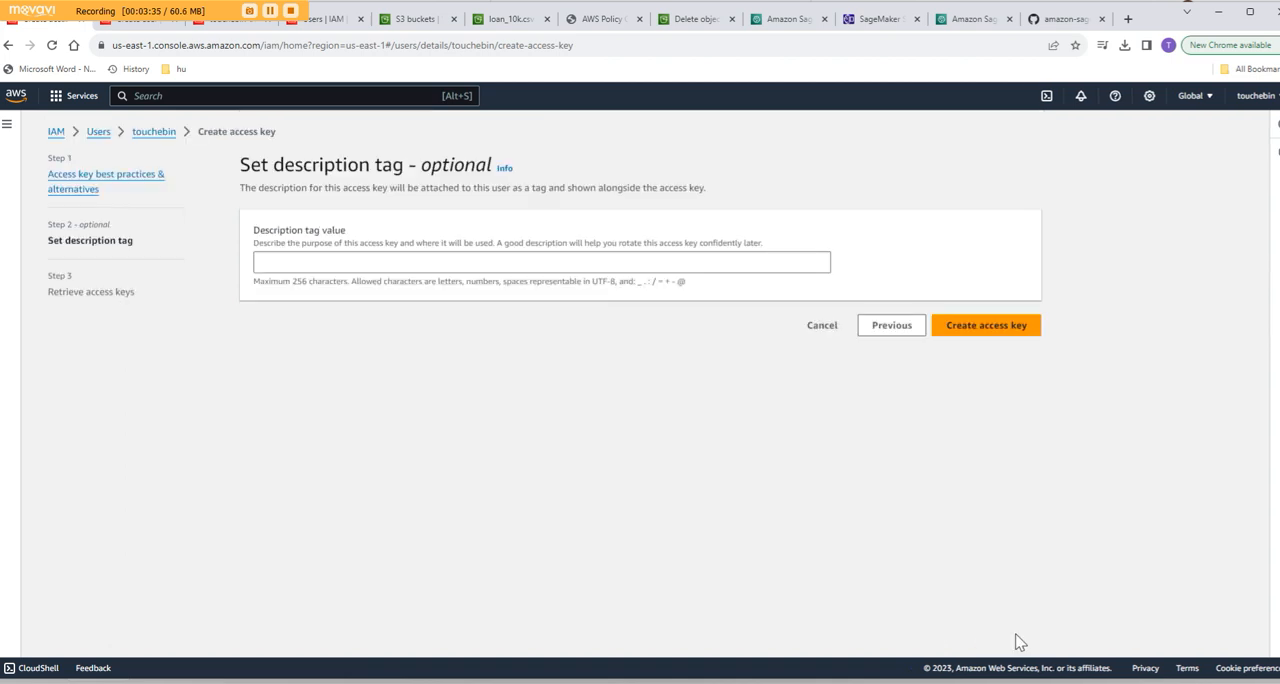
- Set the description tag to the user name followed by "-cli-access" and create the access key
click(344, 268)
text(tou)
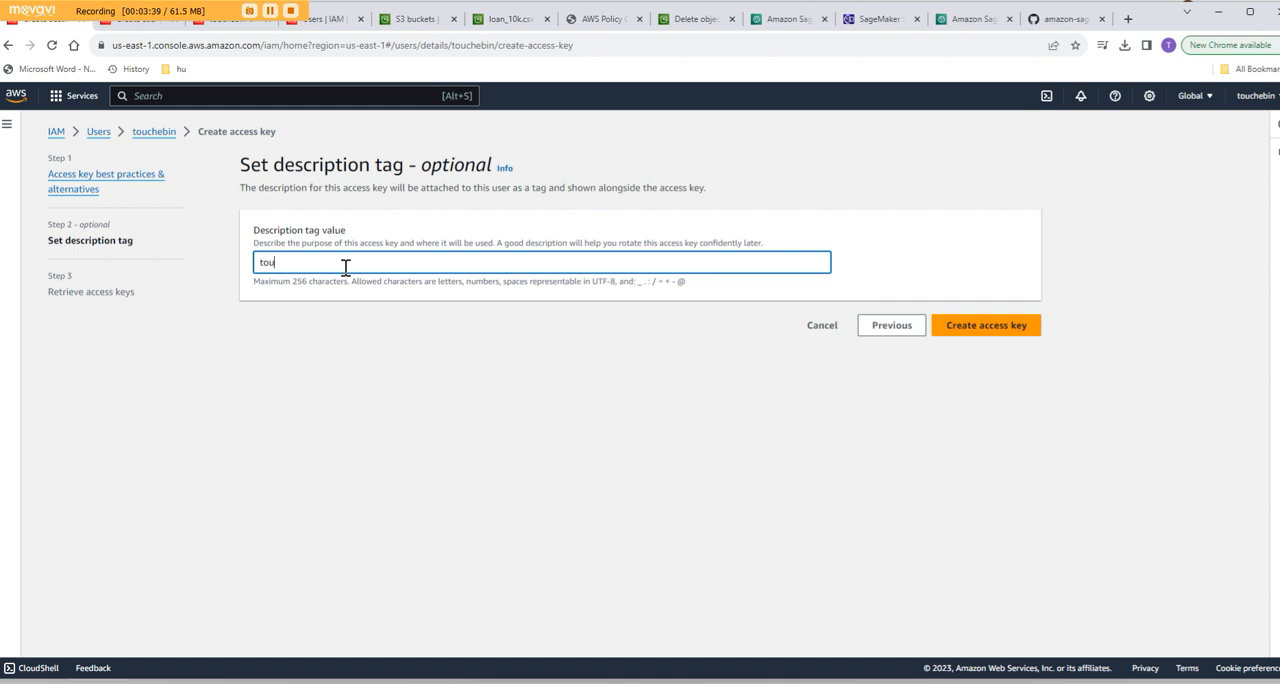
text(chebin-cli-access)
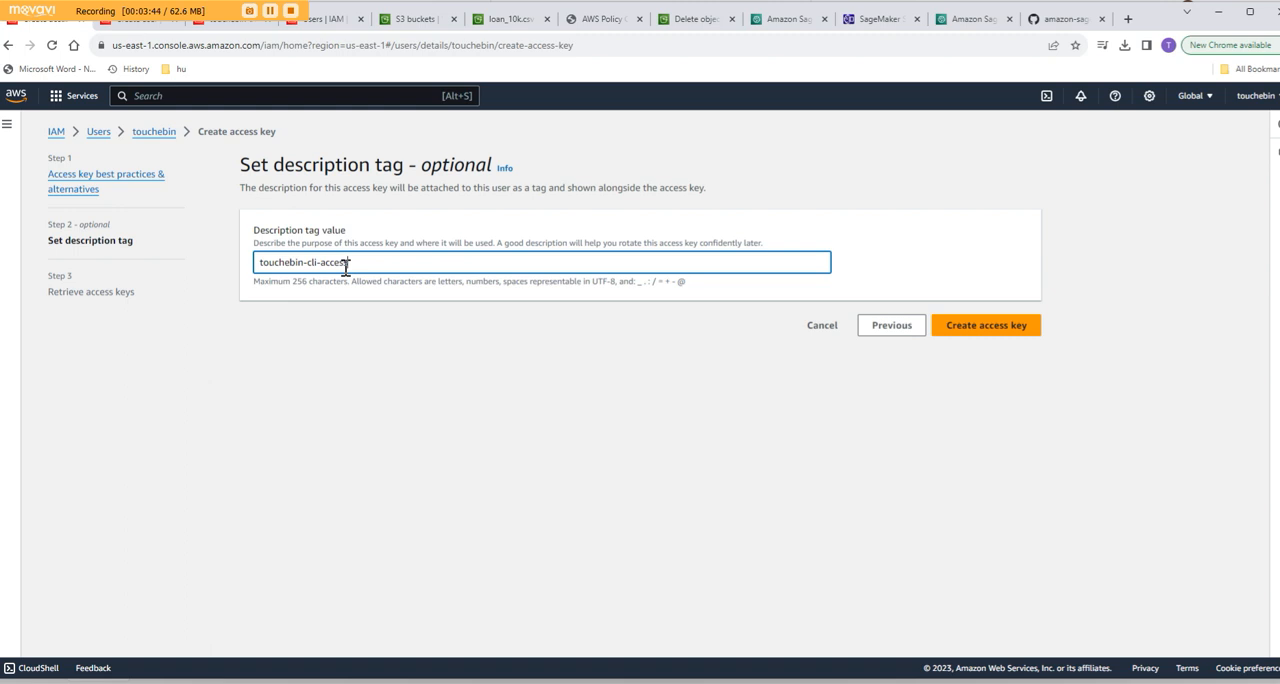
click(993, 333)
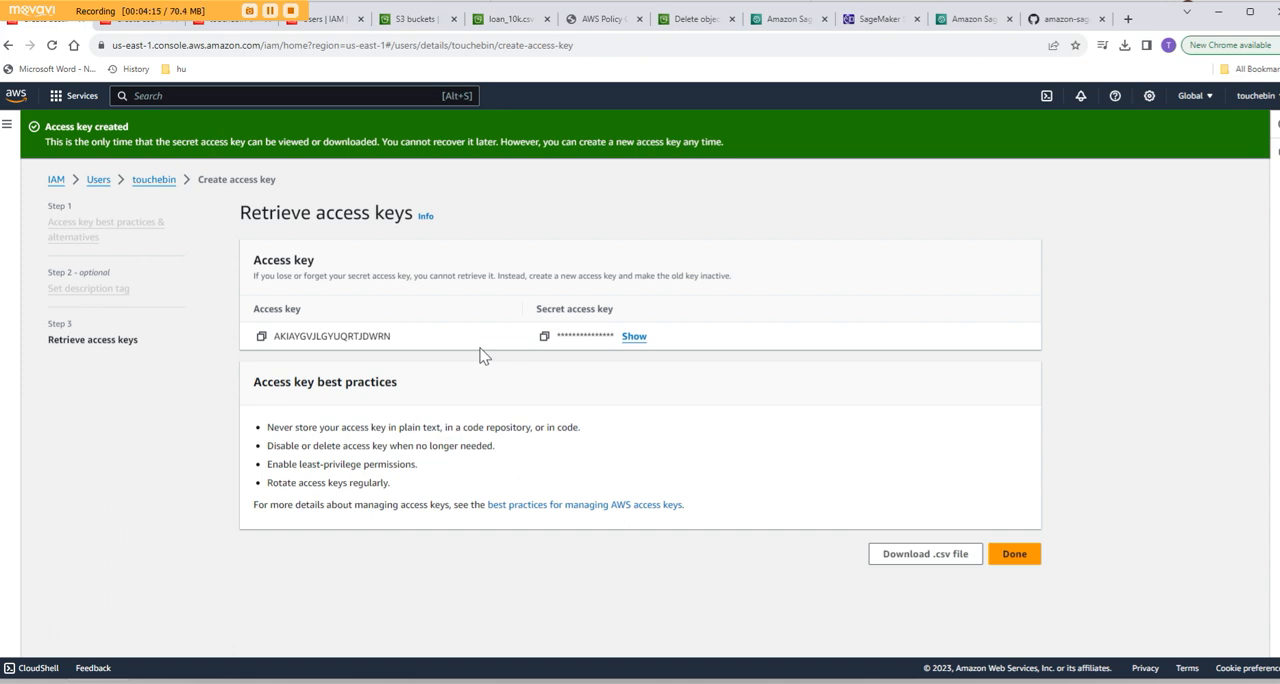
- Download the access key's .csv file and open it, finishing the access key creation
click(926, 554)
click(1124, 45)
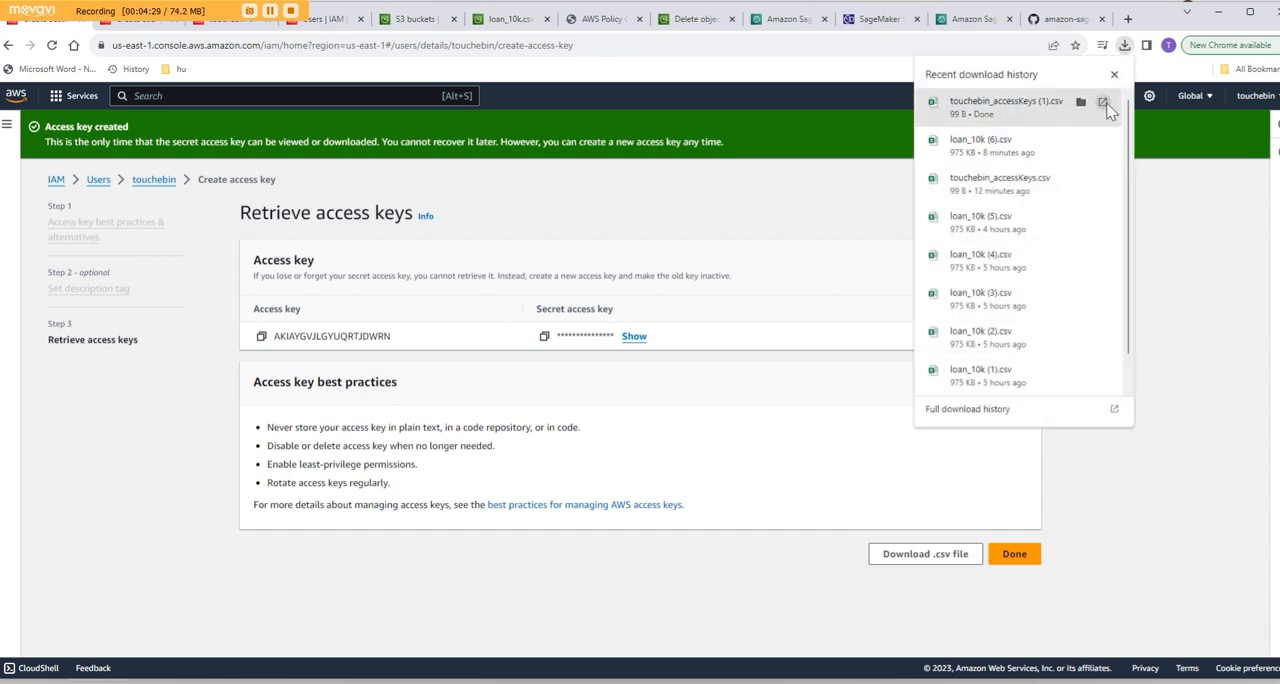
click(1020, 118)
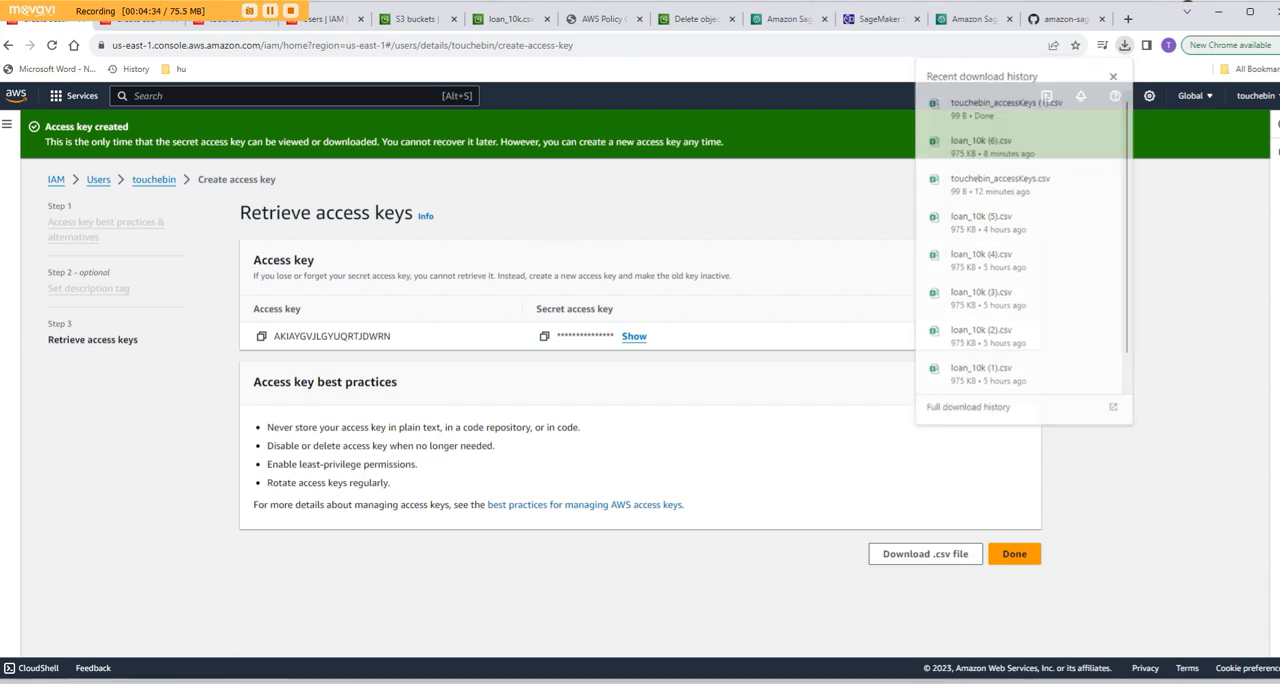
key(F9)
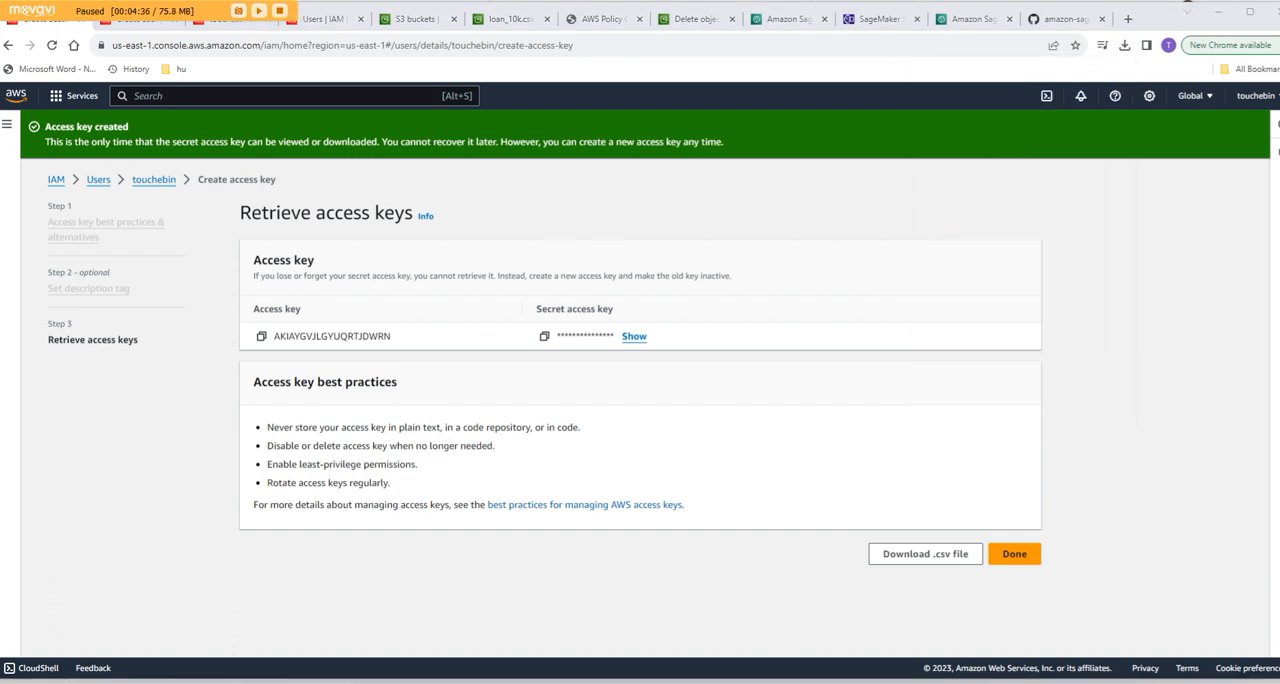
key(F9)
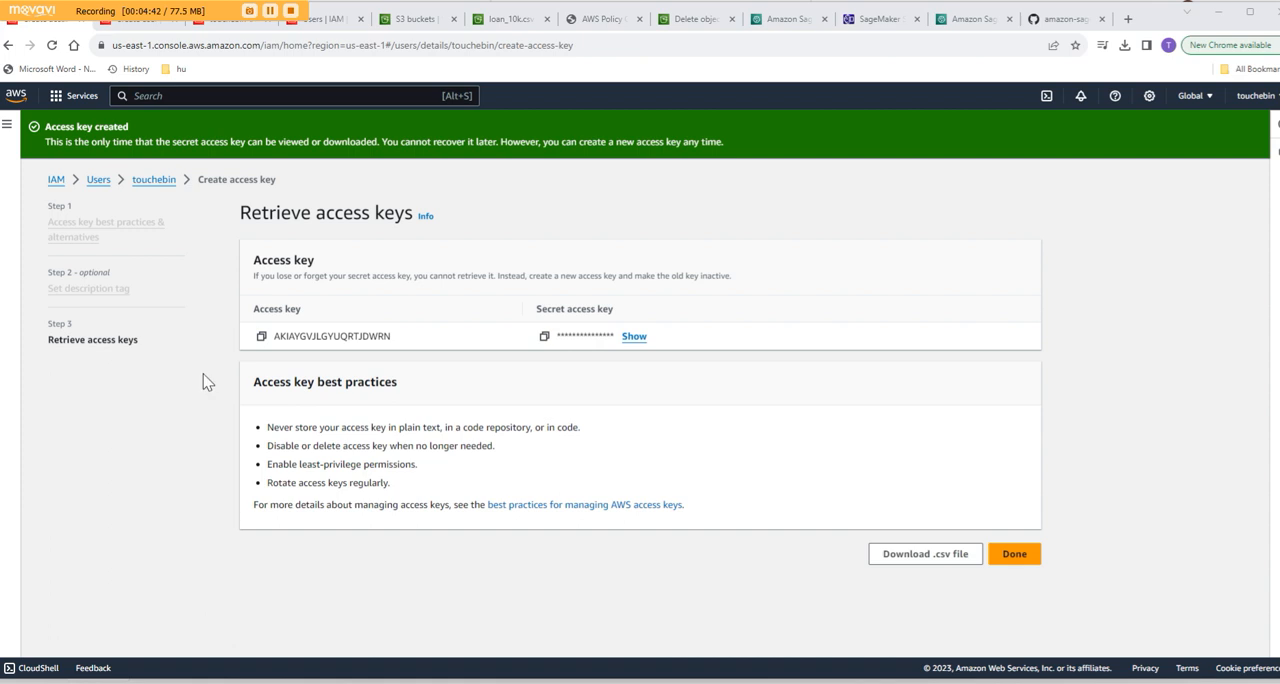
click(1016, 556)
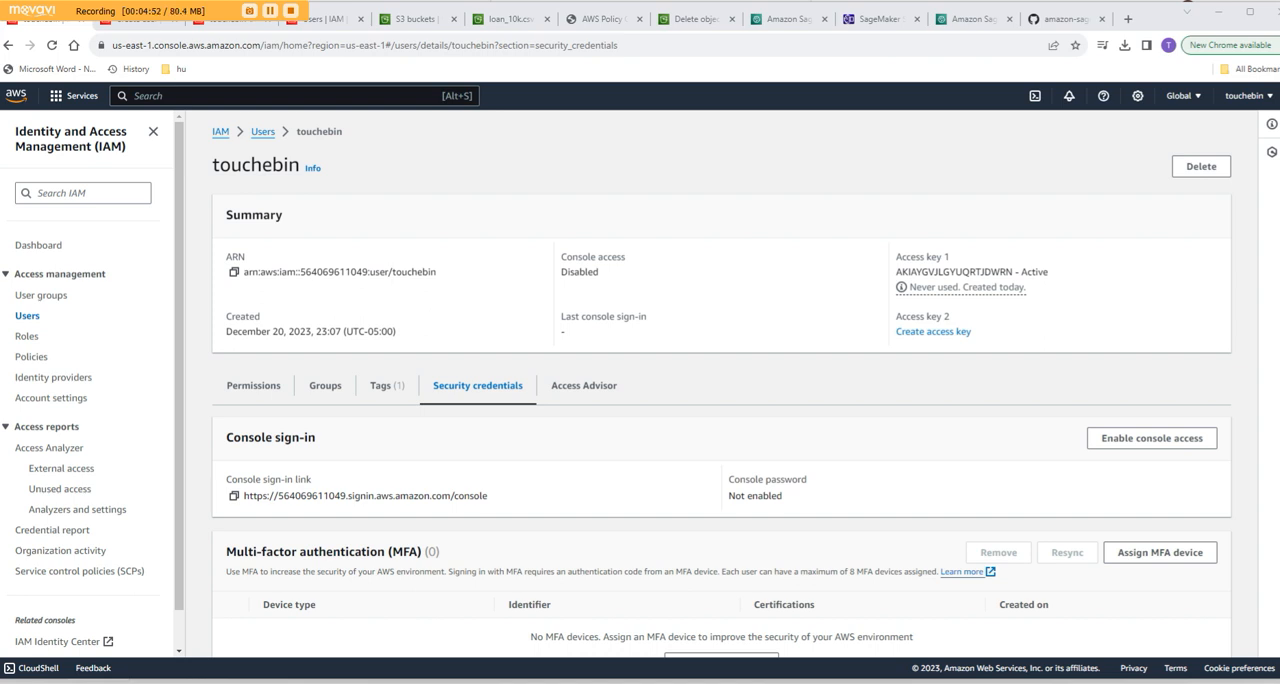
- Switch to Command Prompt, cancel the pending configuration, and check the AWS CLI version with "aws --version"
key(alt+Tab)
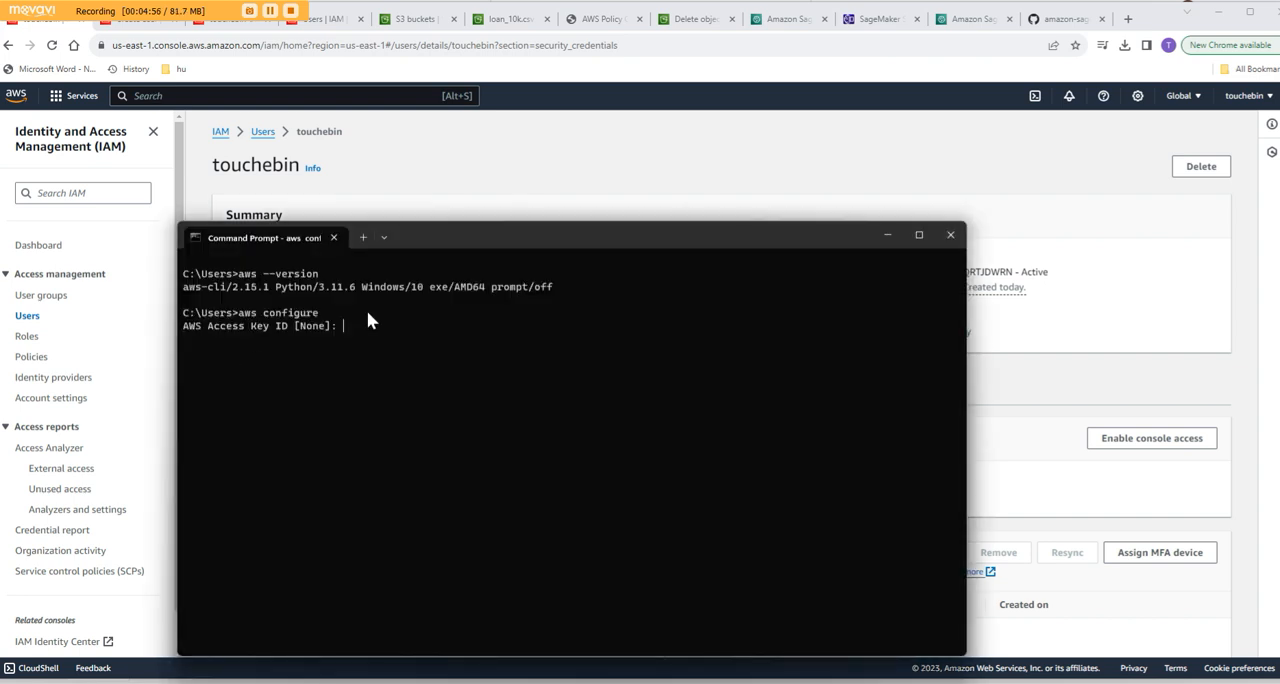
key(ctrl+c)
key(Up)
key(Up)
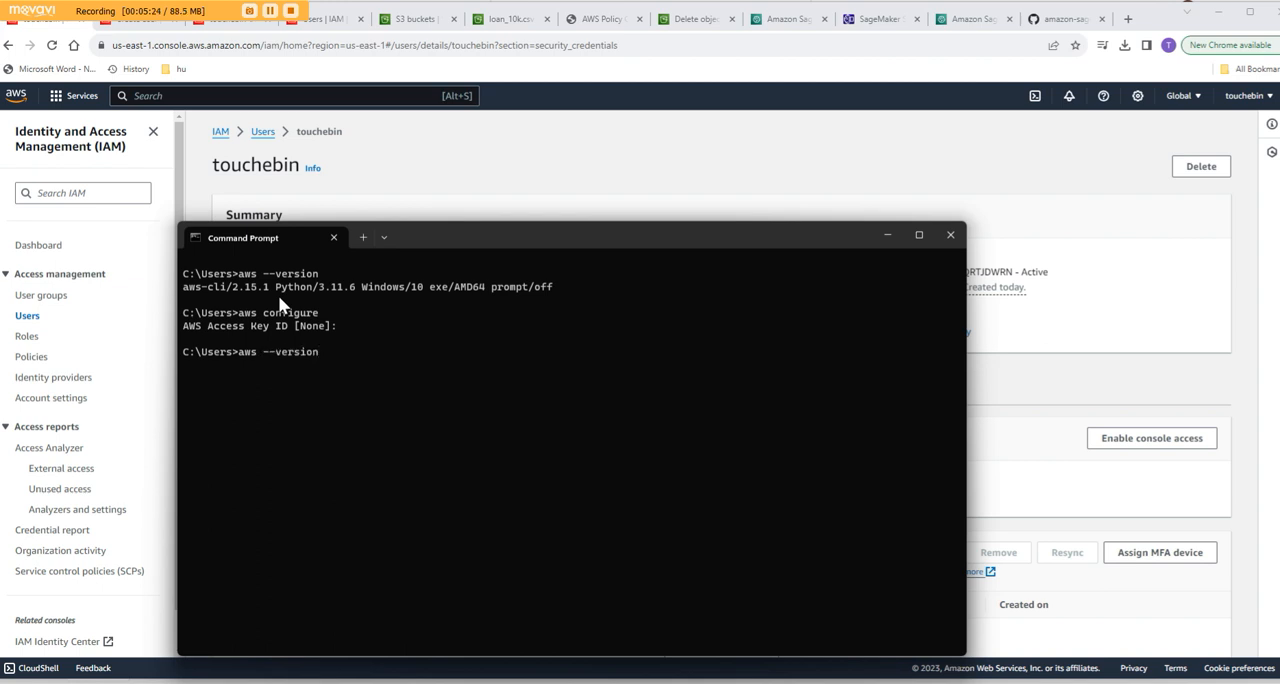
key(Return)
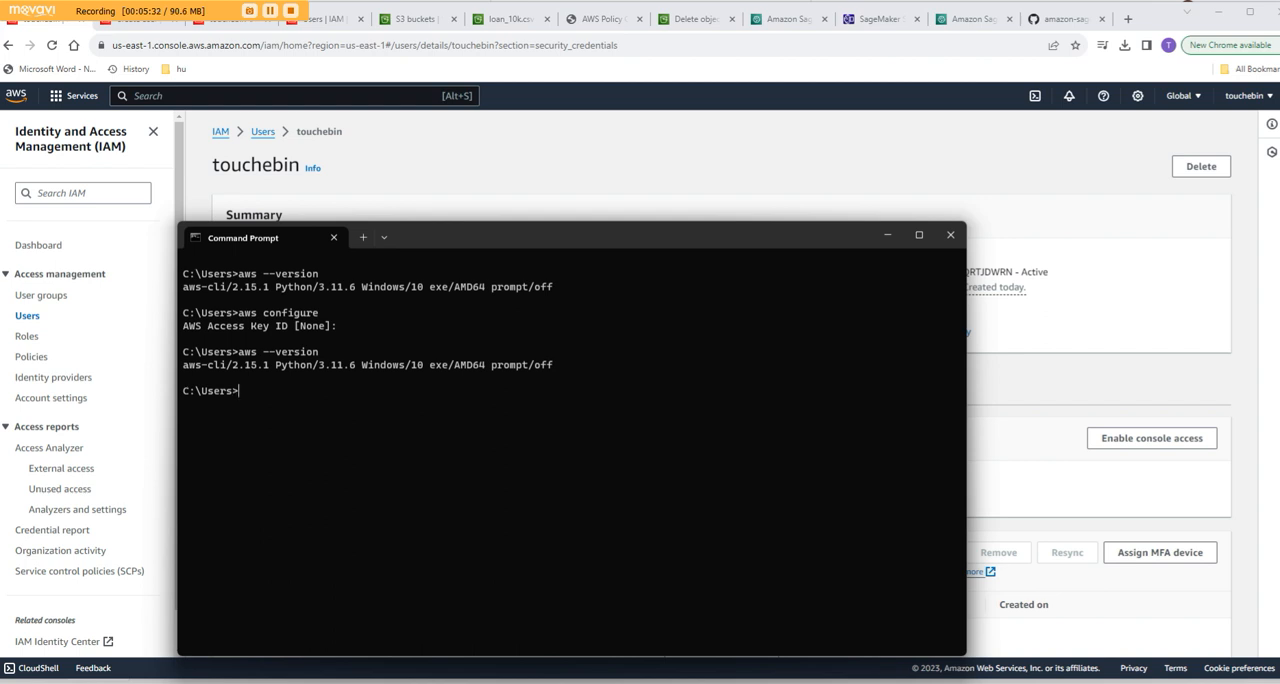
- Run "aws configure", paste the access key ID and submit it, and move the Command Prompt window off the screen
text(aws configure)
key(Return)
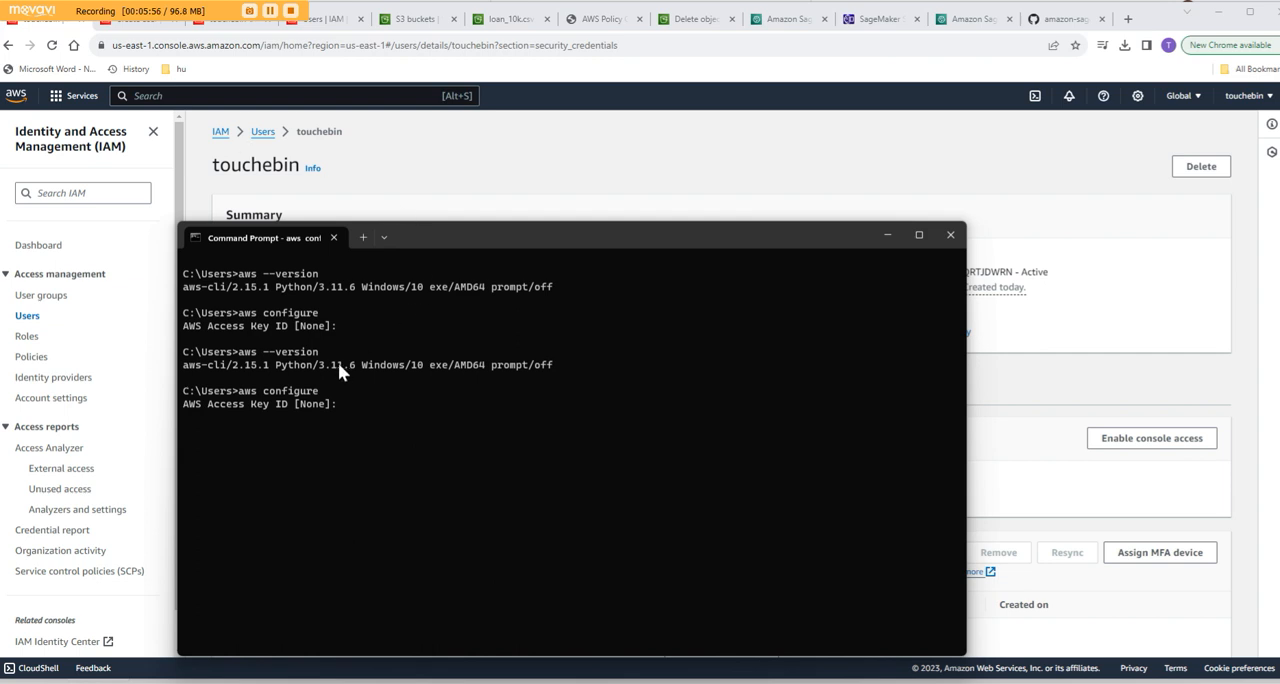
key(ctrl+v)
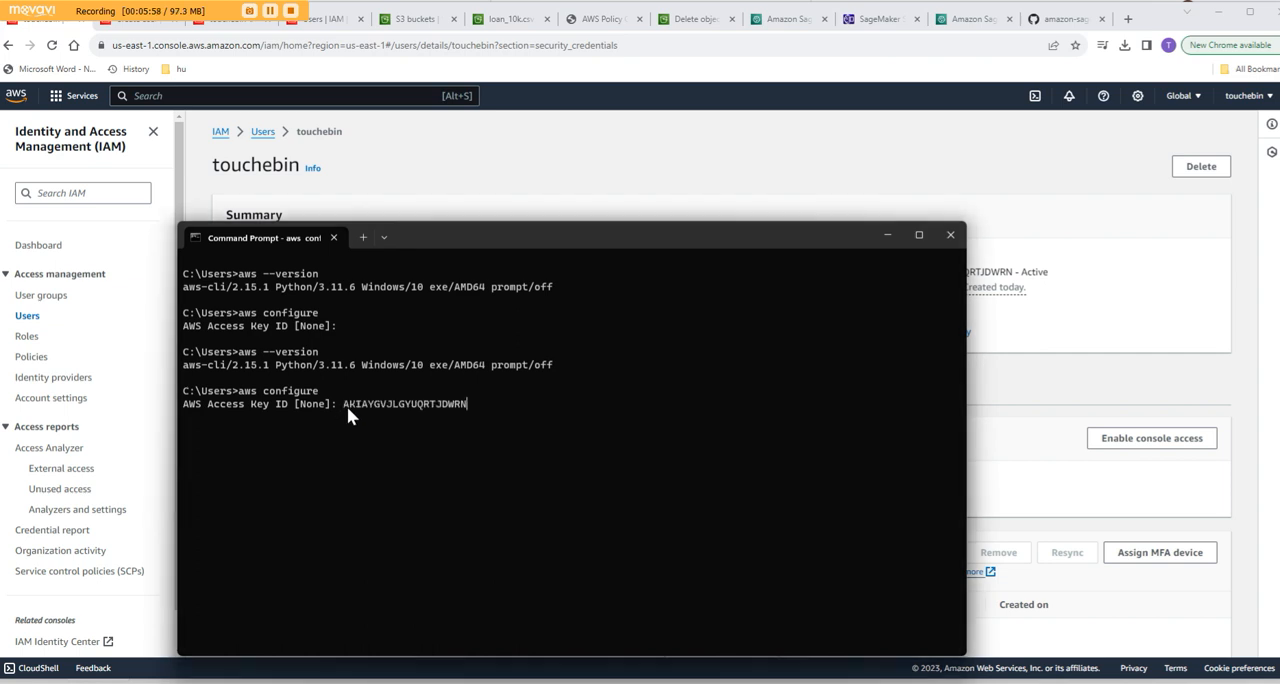
key(Return)
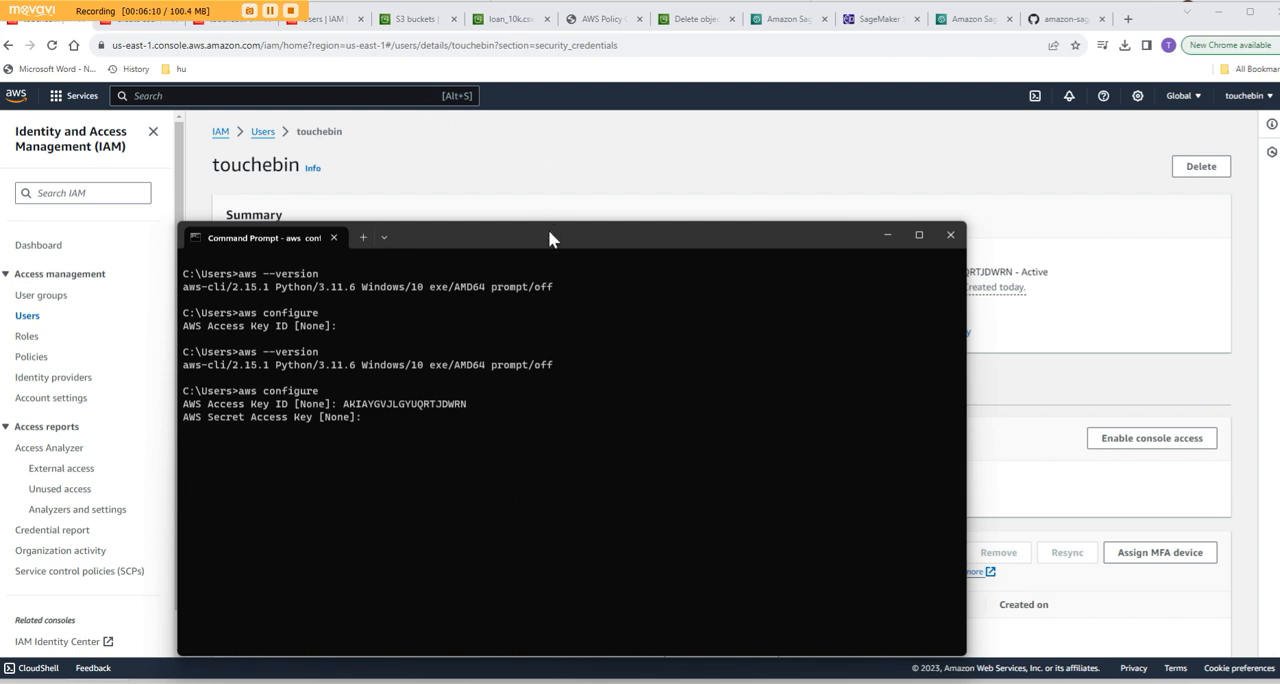
drag(548, 232, 0, 388)
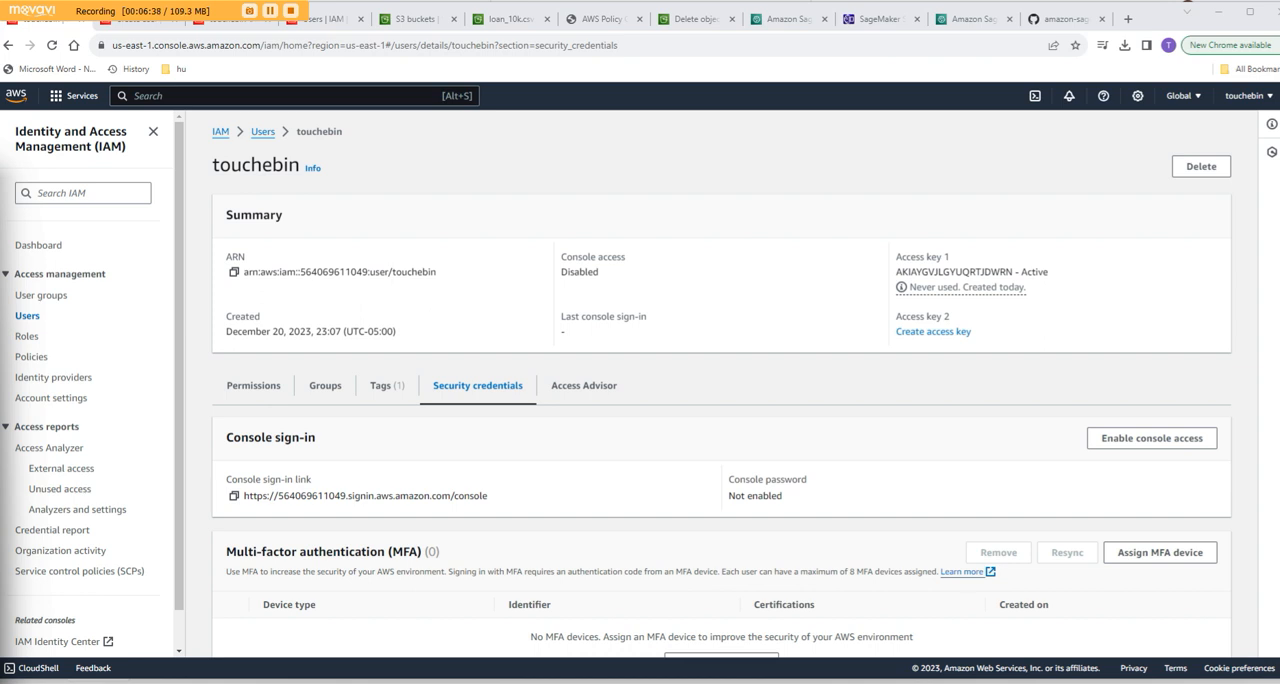
- Bring the Command Prompt window back into view and list the account's S3 buckets with "aws s3 ls"
drag(0, 40, 651, 243)
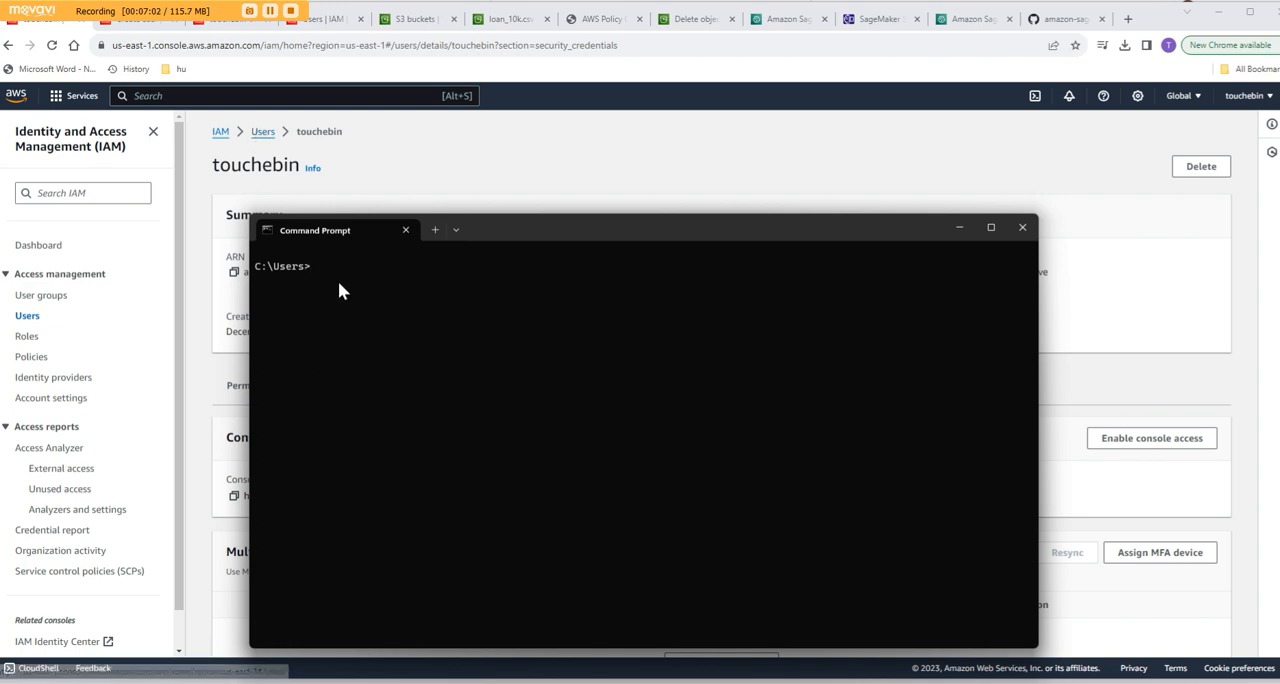
text(aws )
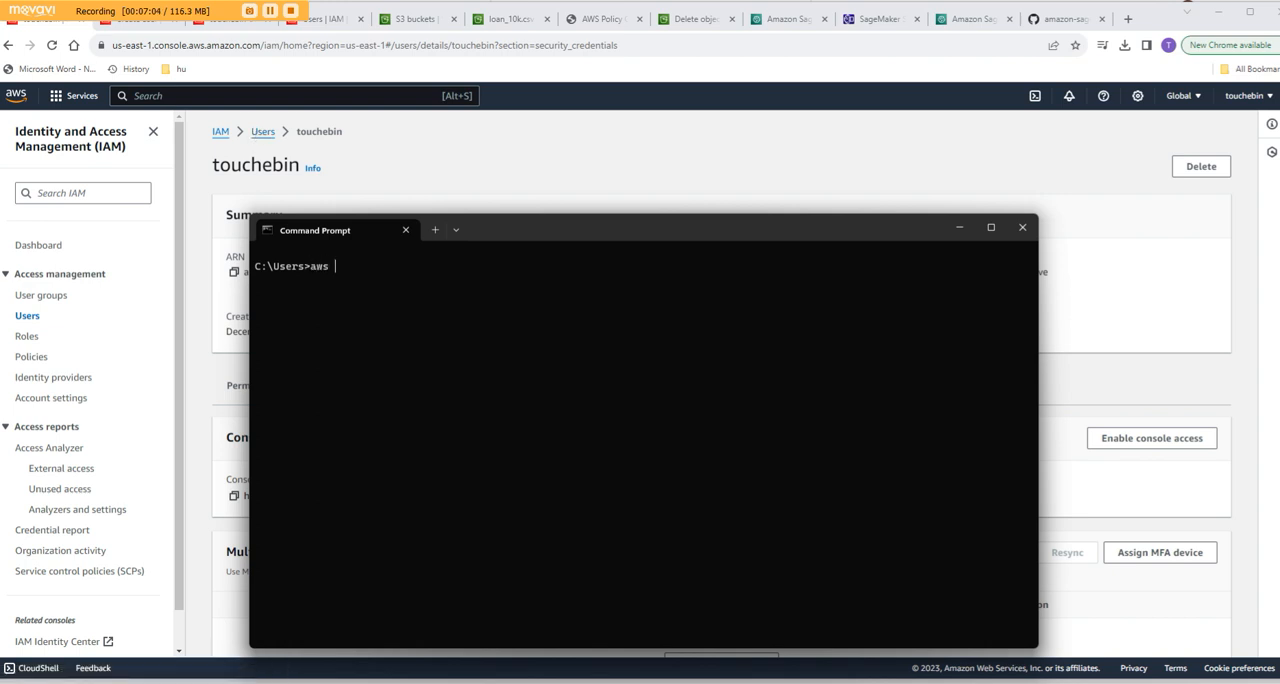
text(s3 ls)
key(Return)
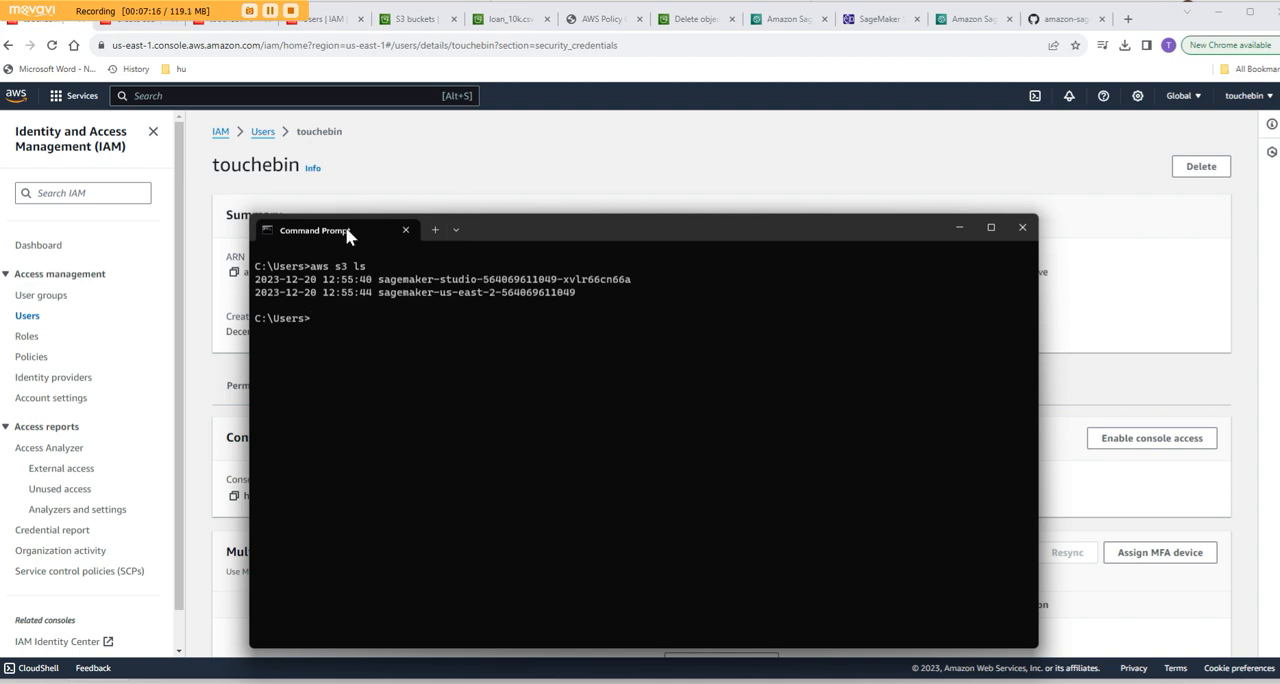
- Open the S3 bucket list in the AWS console and place the Command Prompt window below it to compare both listings
click(16, 96)
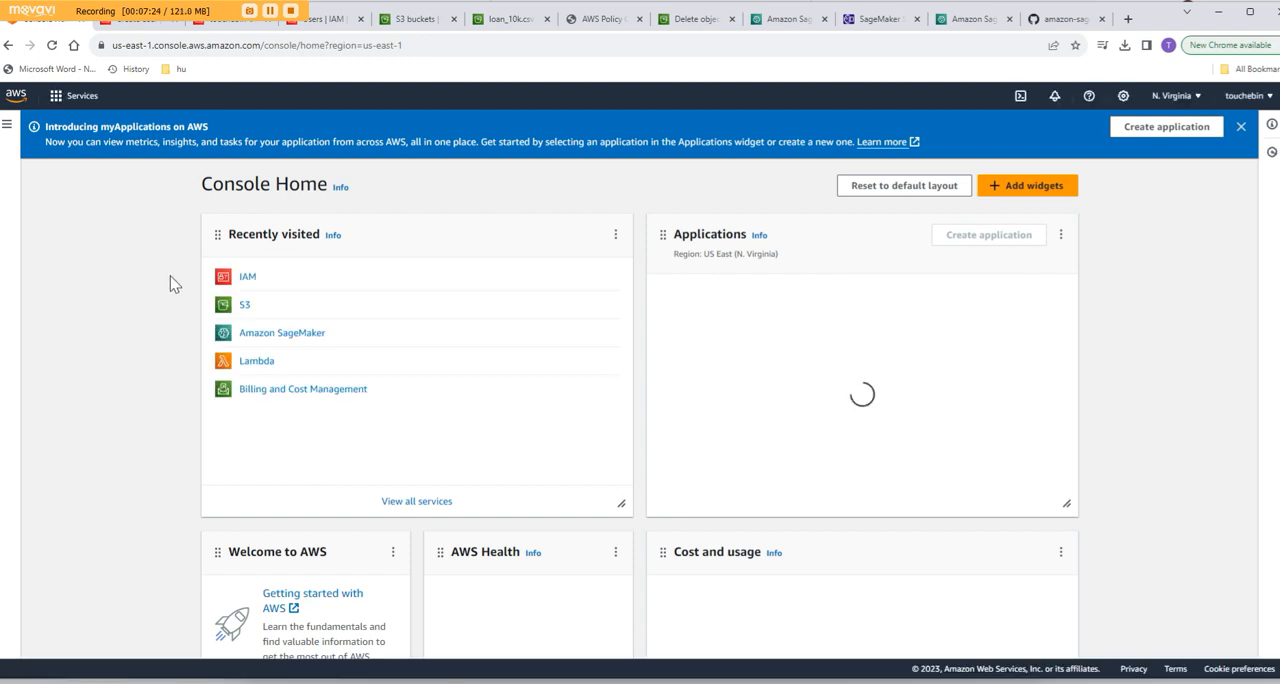
click(246, 304)
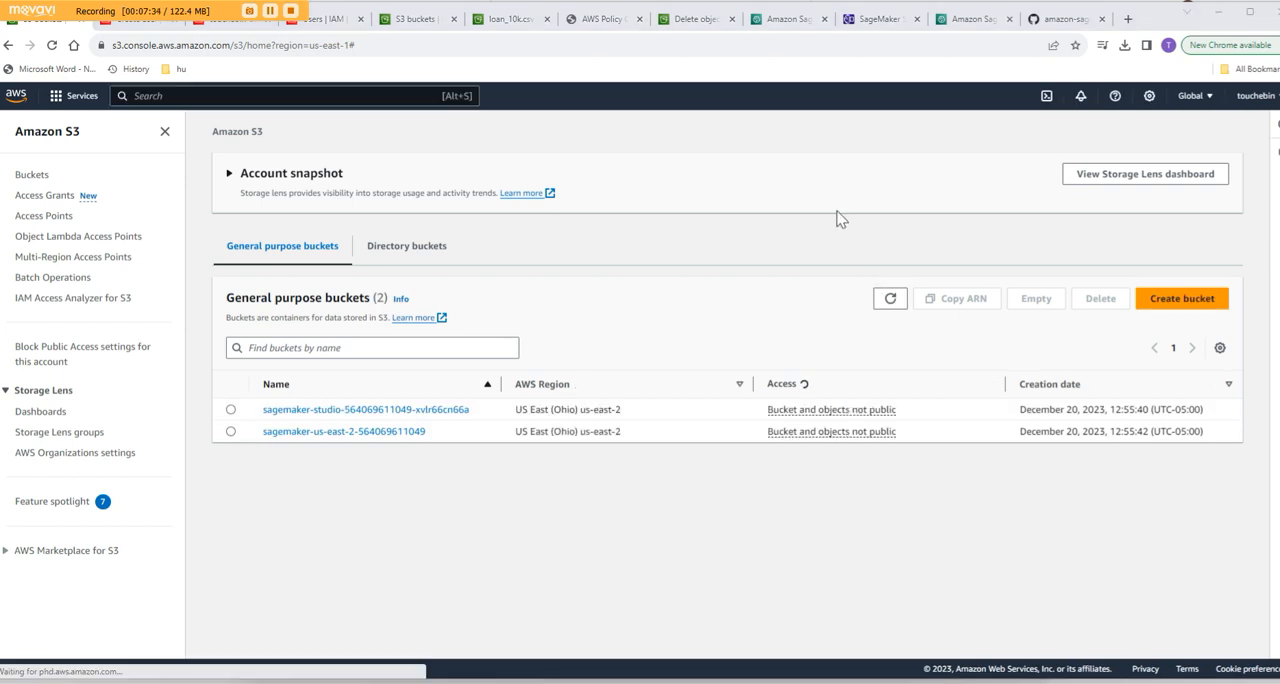
key(alt+Tab)
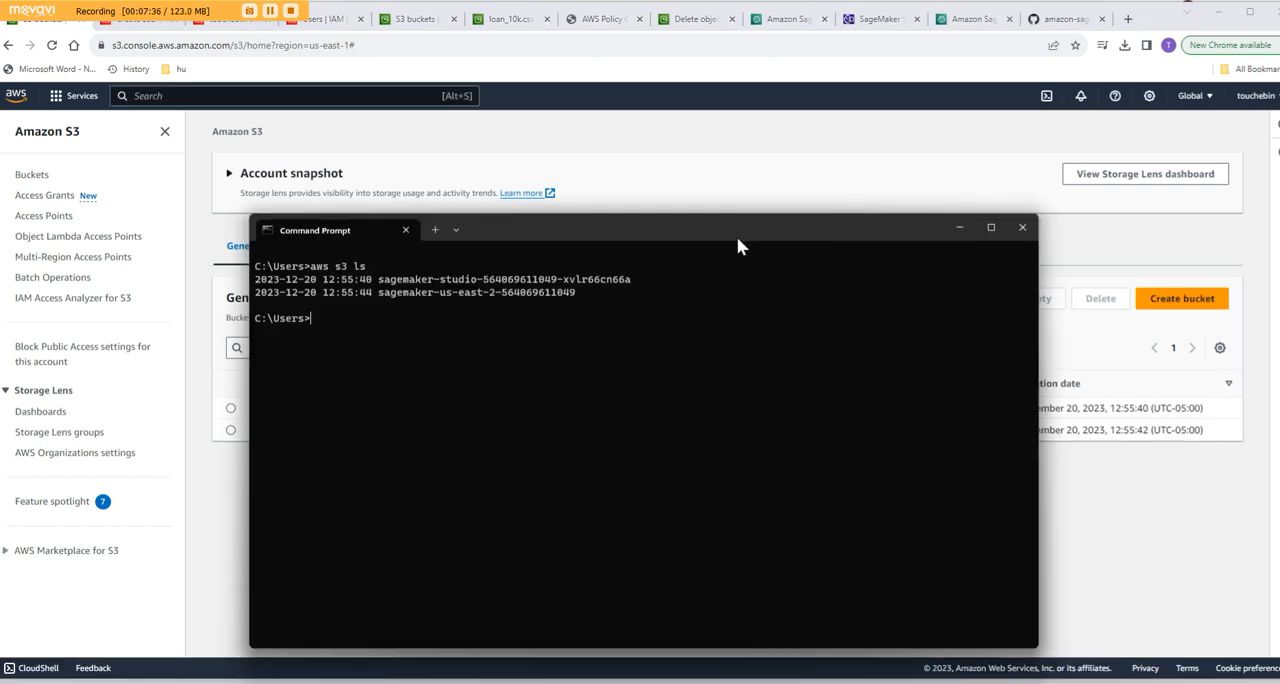
drag(737, 236, 825, 478)
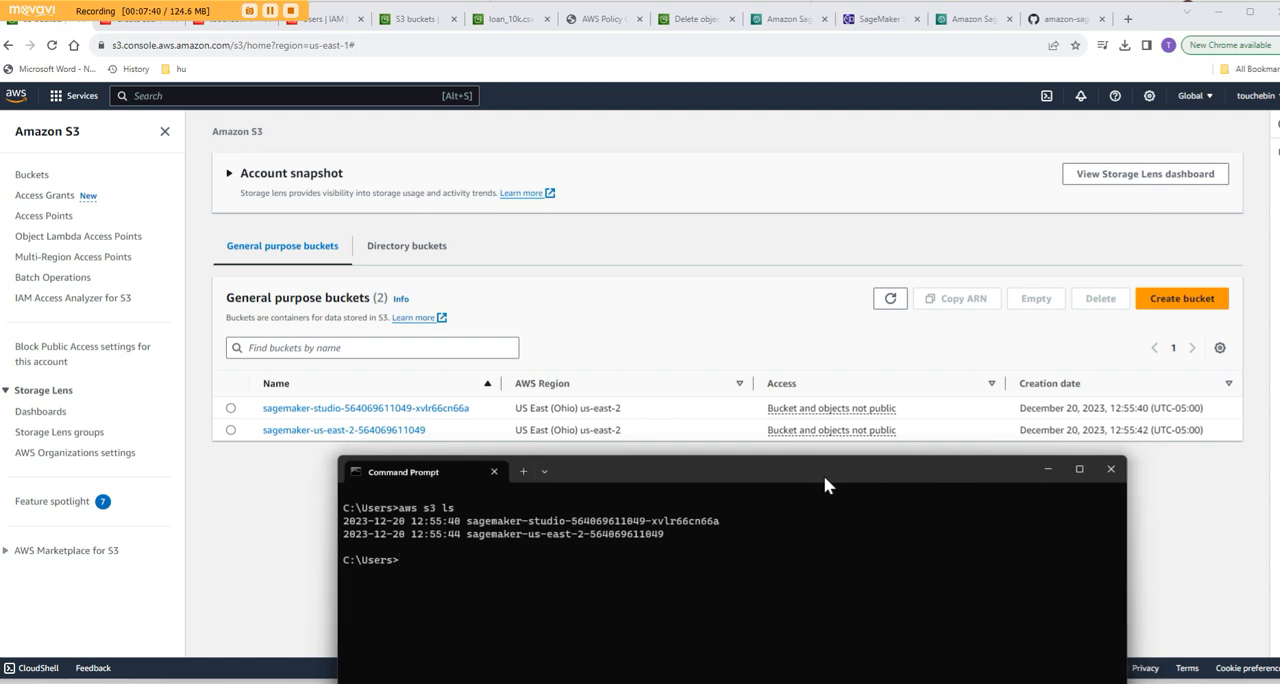